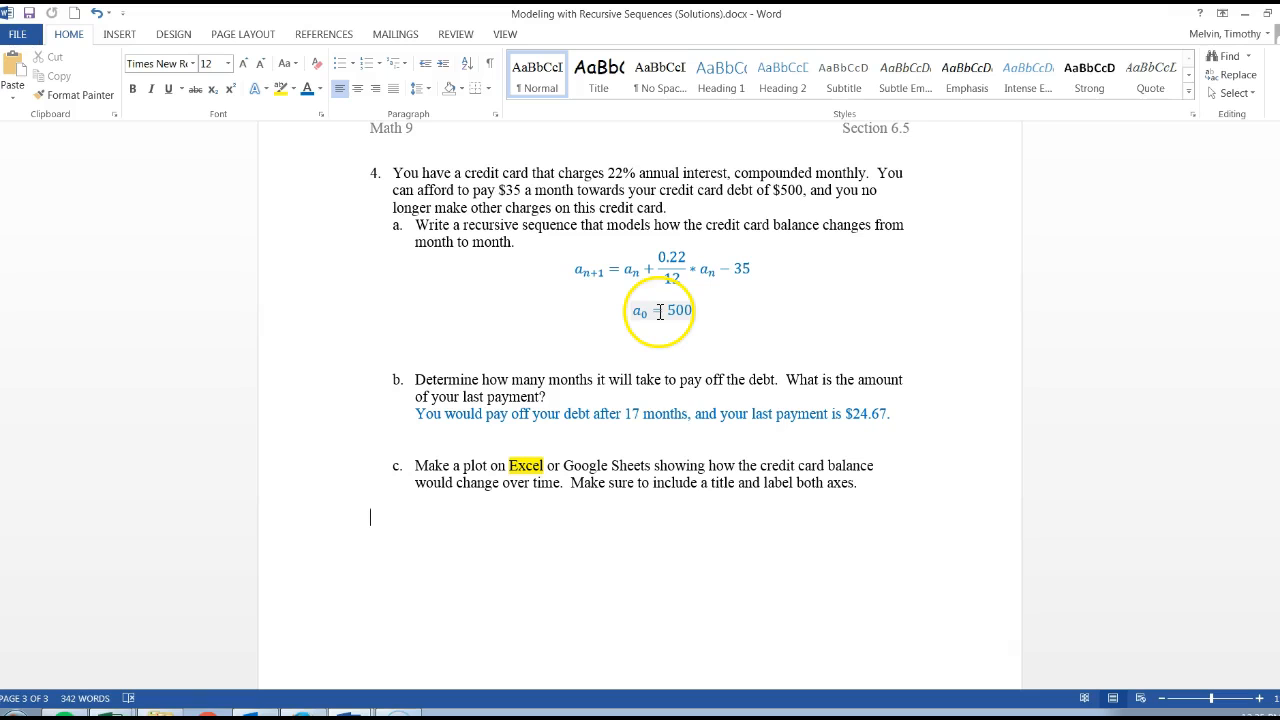
Step: Switch to the Excel workbook and examine the recursive debt formula in B3 and the payoff note in C18
click(112, 713)
click(106, 692)
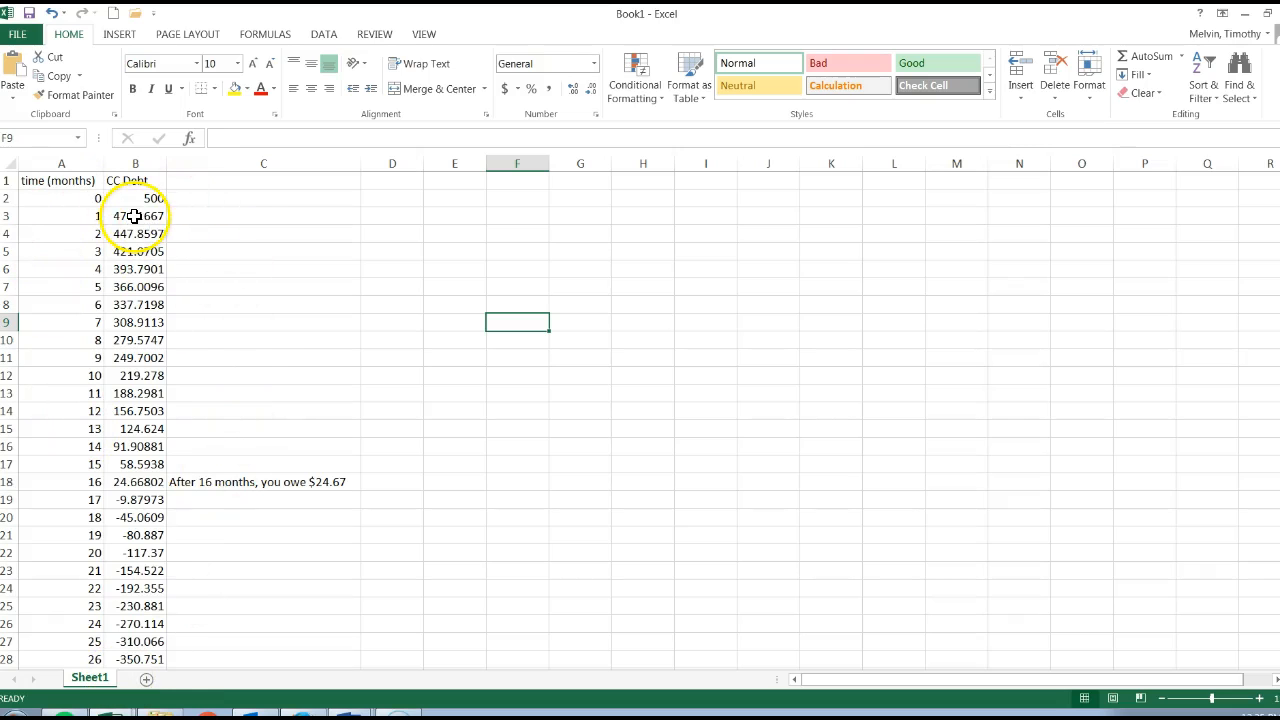
click(134, 216)
click(329, 137)
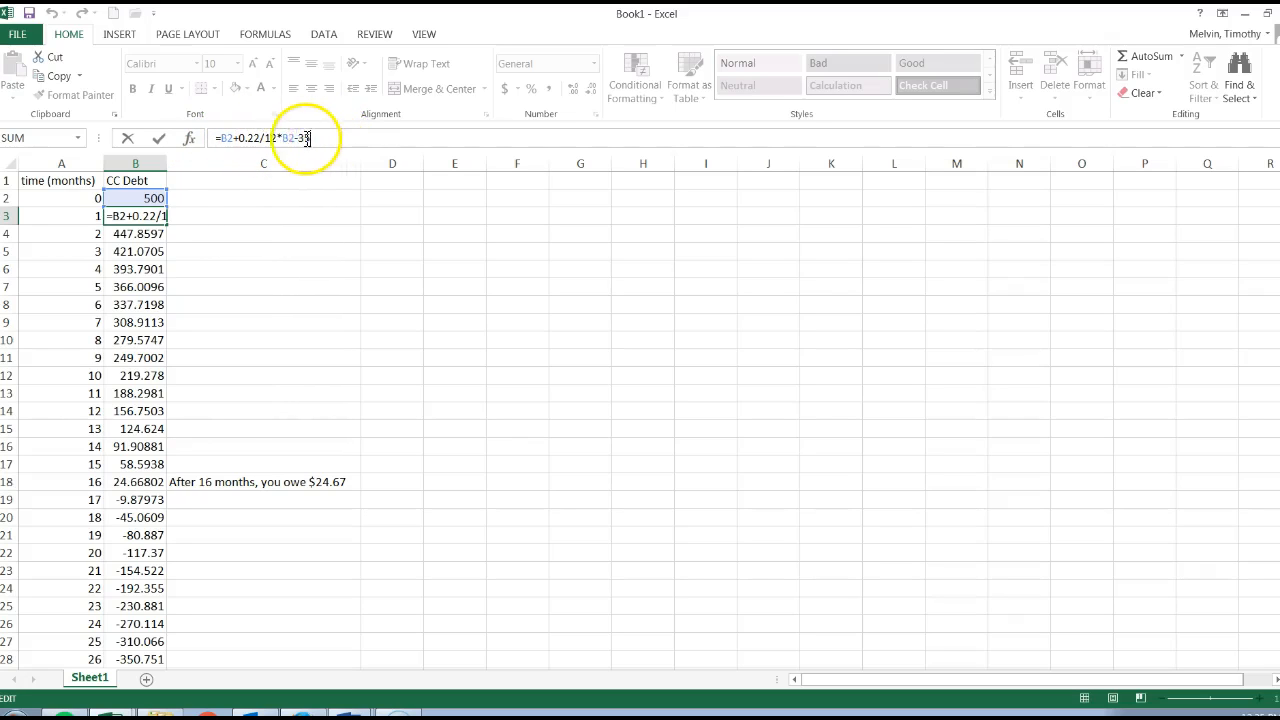
key(Return)
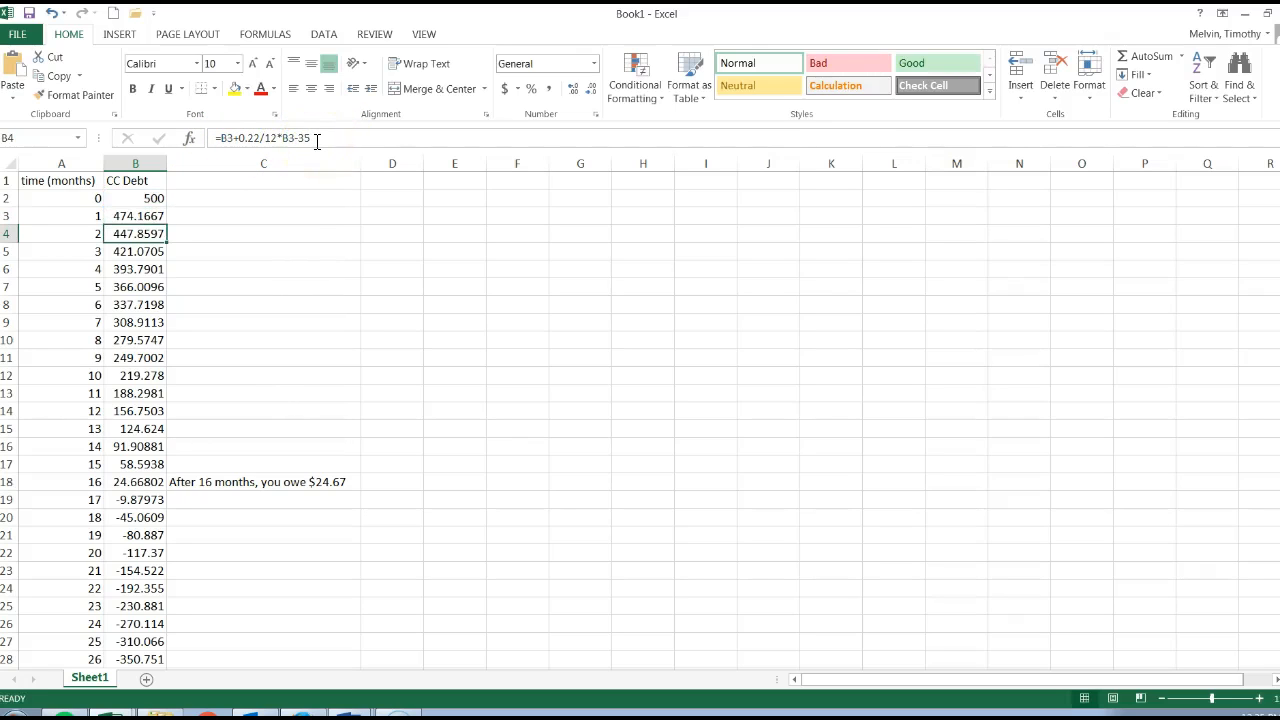
click(214, 484)
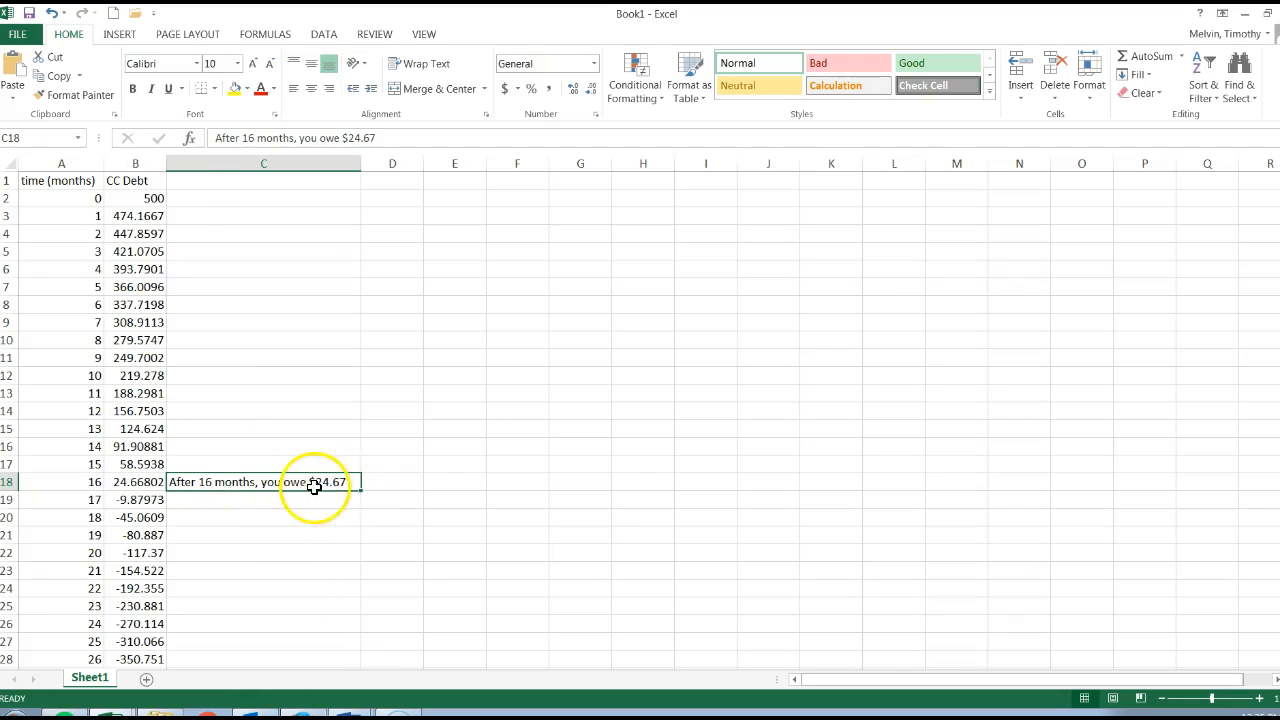
Step: Reread the plot instructions of question 4c in the Word document and return to the Excel workbook
click(352, 716)
click(309, 689)
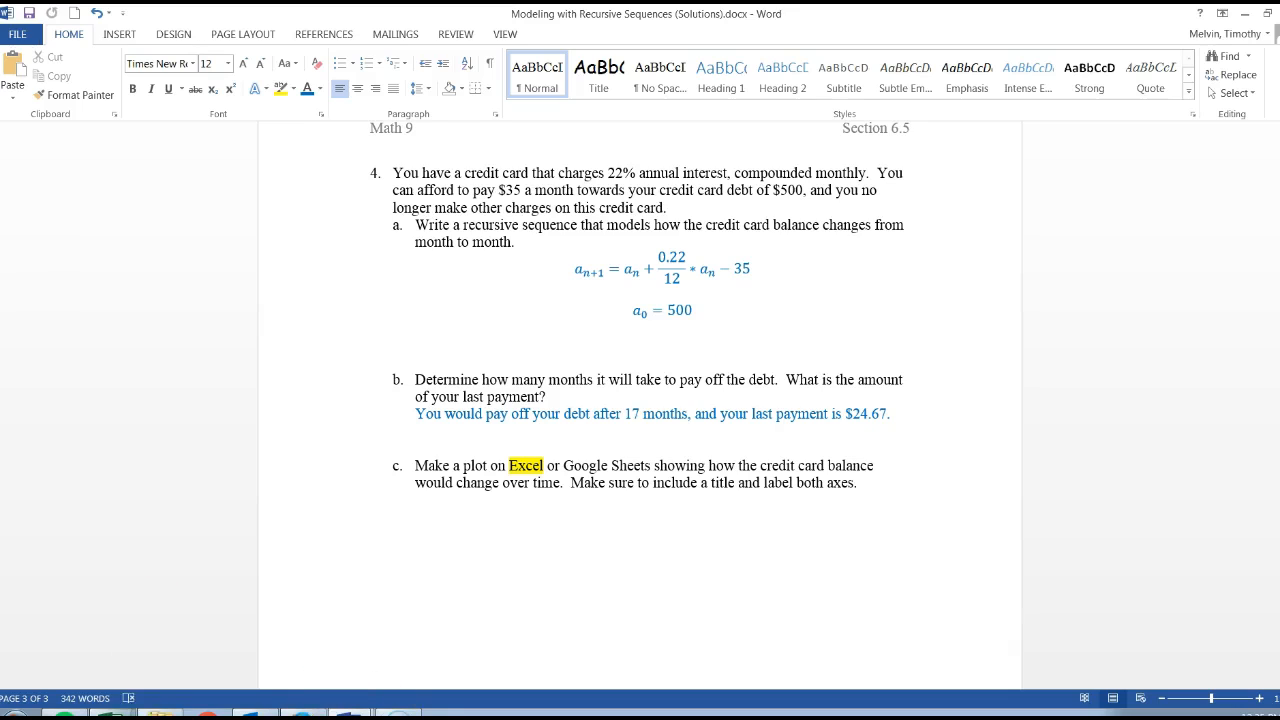
mouse_move(110, 712)
click(86, 688)
click(240, 360)
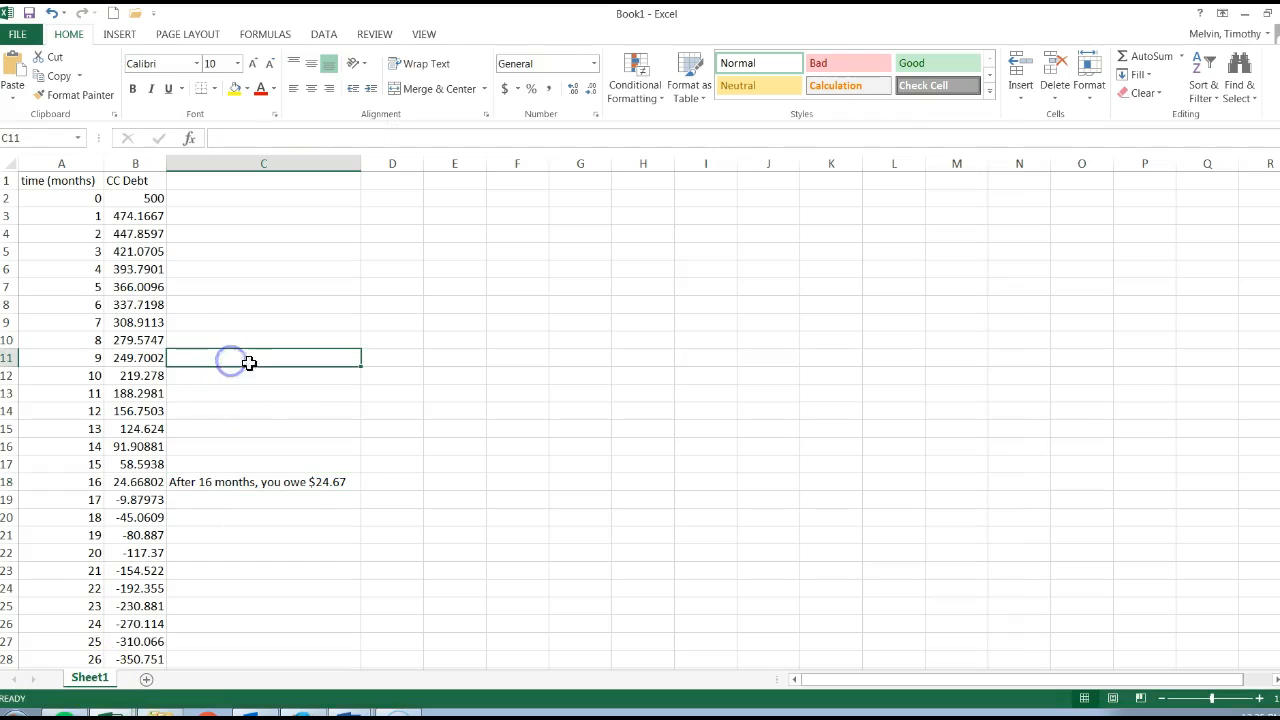
Step: Clear the contents of A20:B38, the rows for months 18 through 36
scroll(132, 451, down, 2)
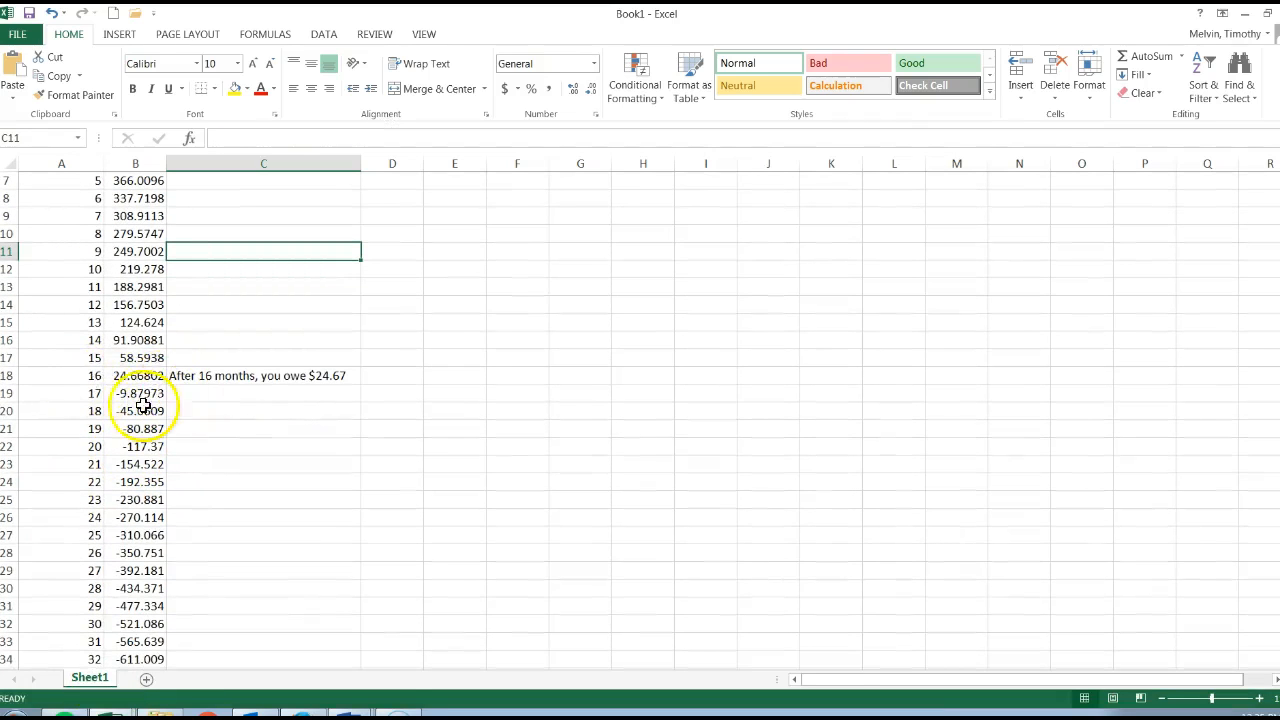
drag(78, 410, 130, 640)
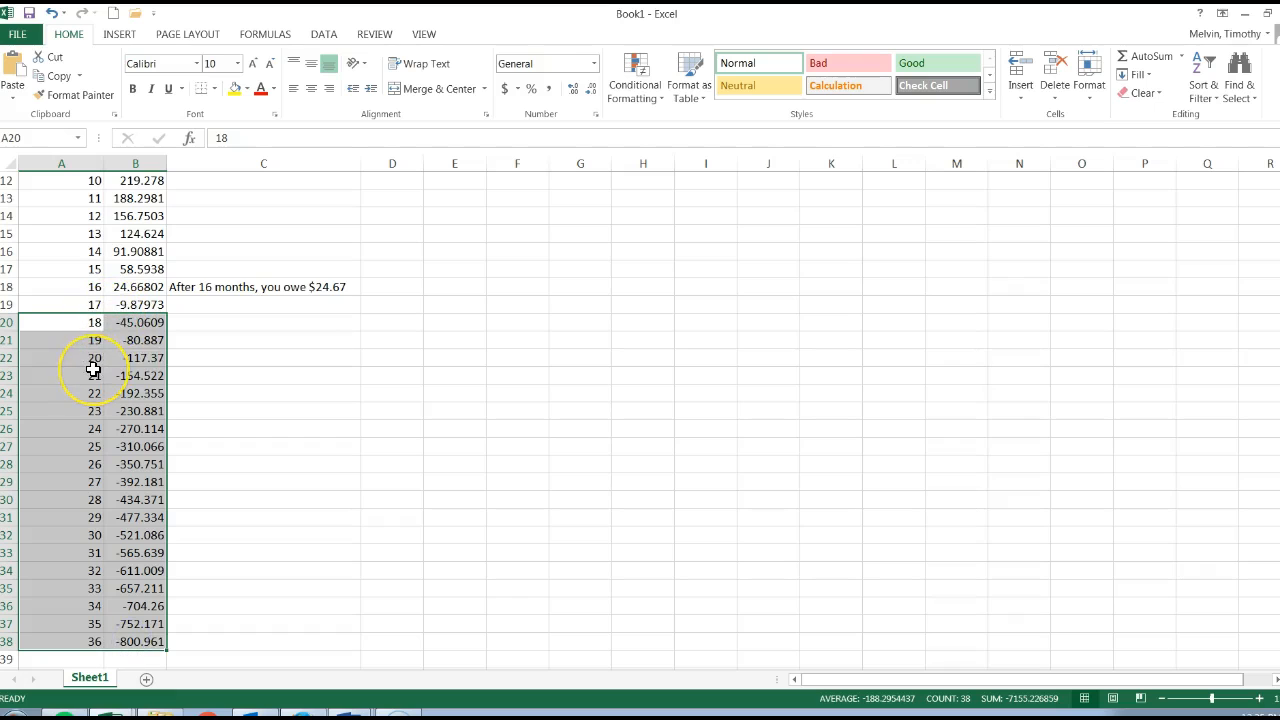
right_click(93, 370)
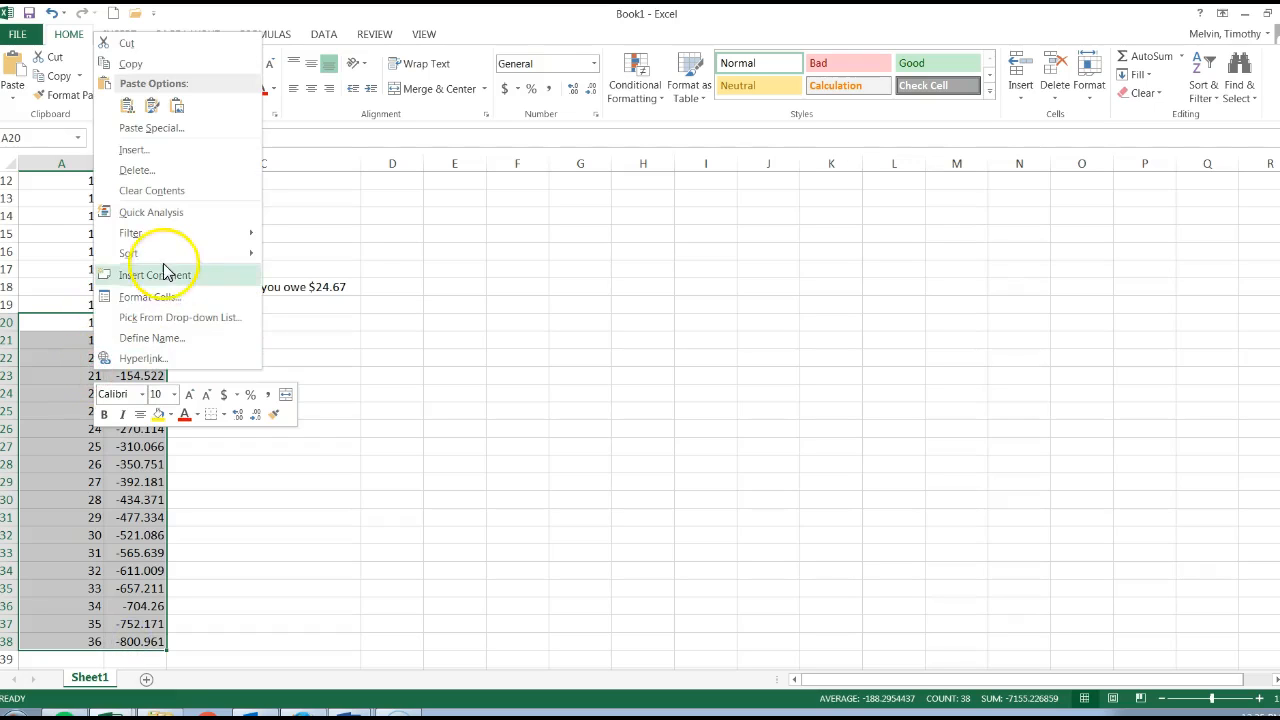
click(163, 192)
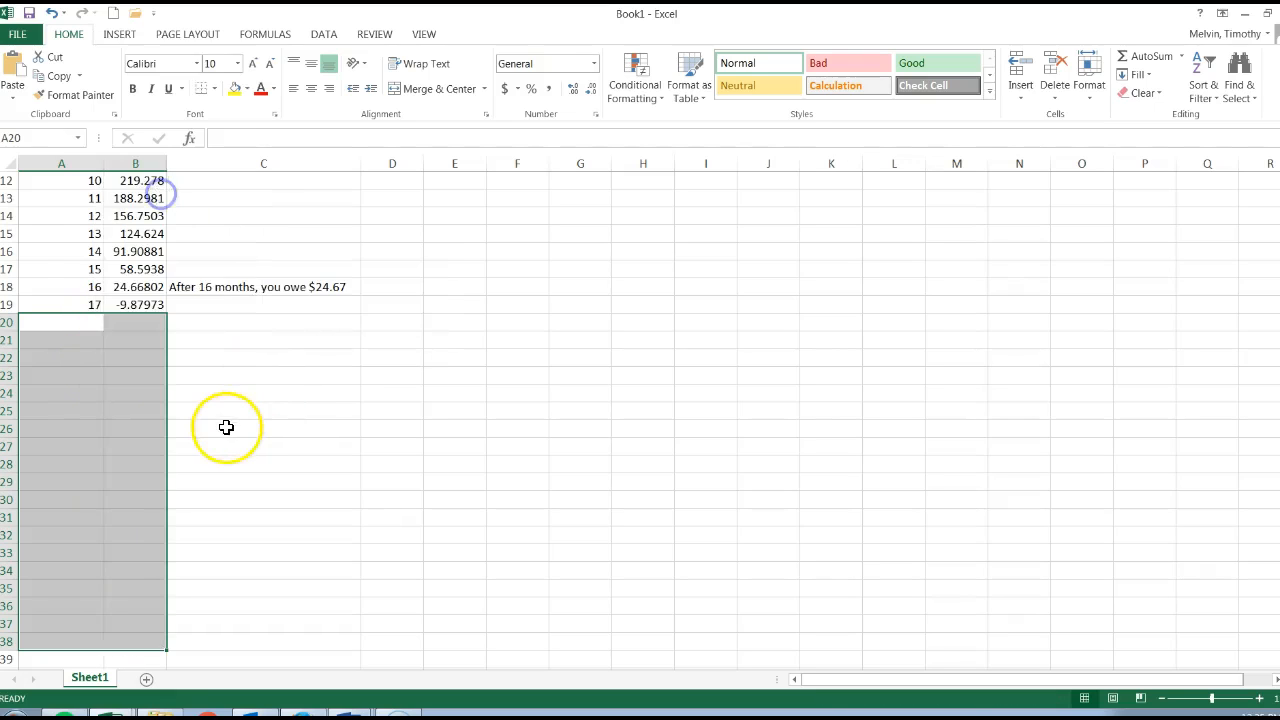
click(226, 426)
Step: Replace the negative debt value for month 17 in B19 with 0
scroll(140, 410, up, 4)
click(130, 500)
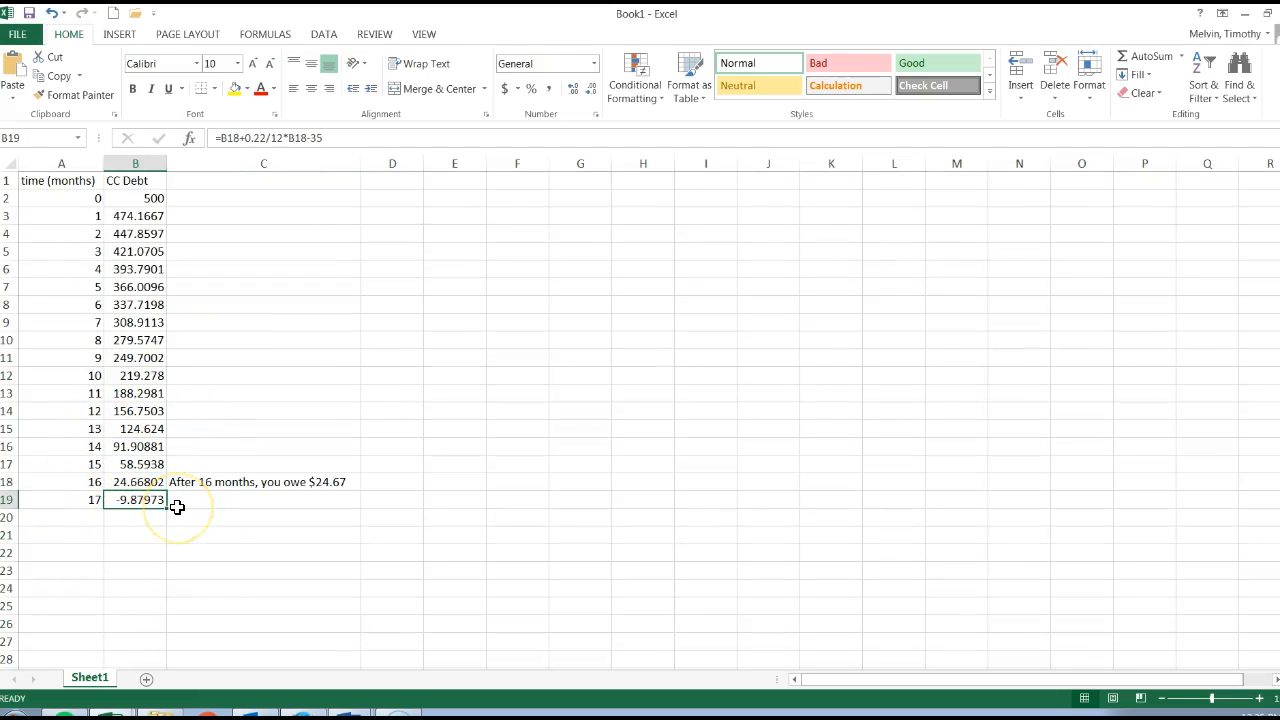
text(0)
key(Return)
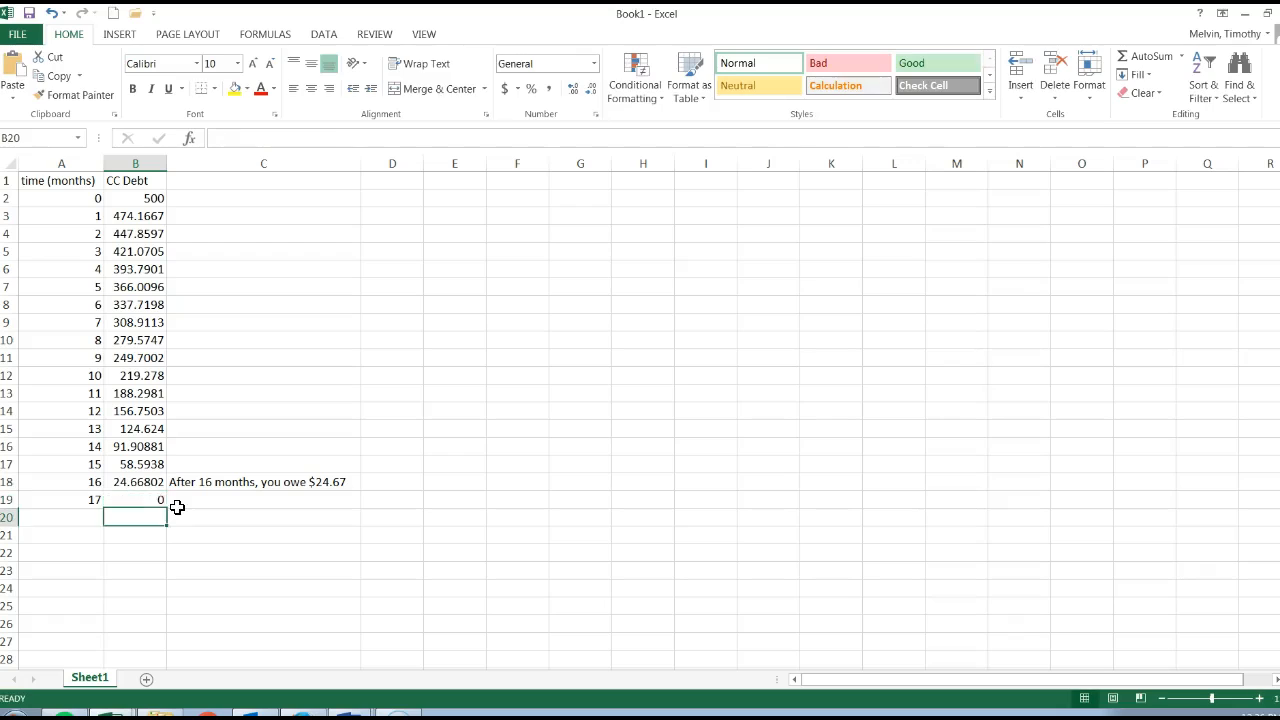
click(163, 499)
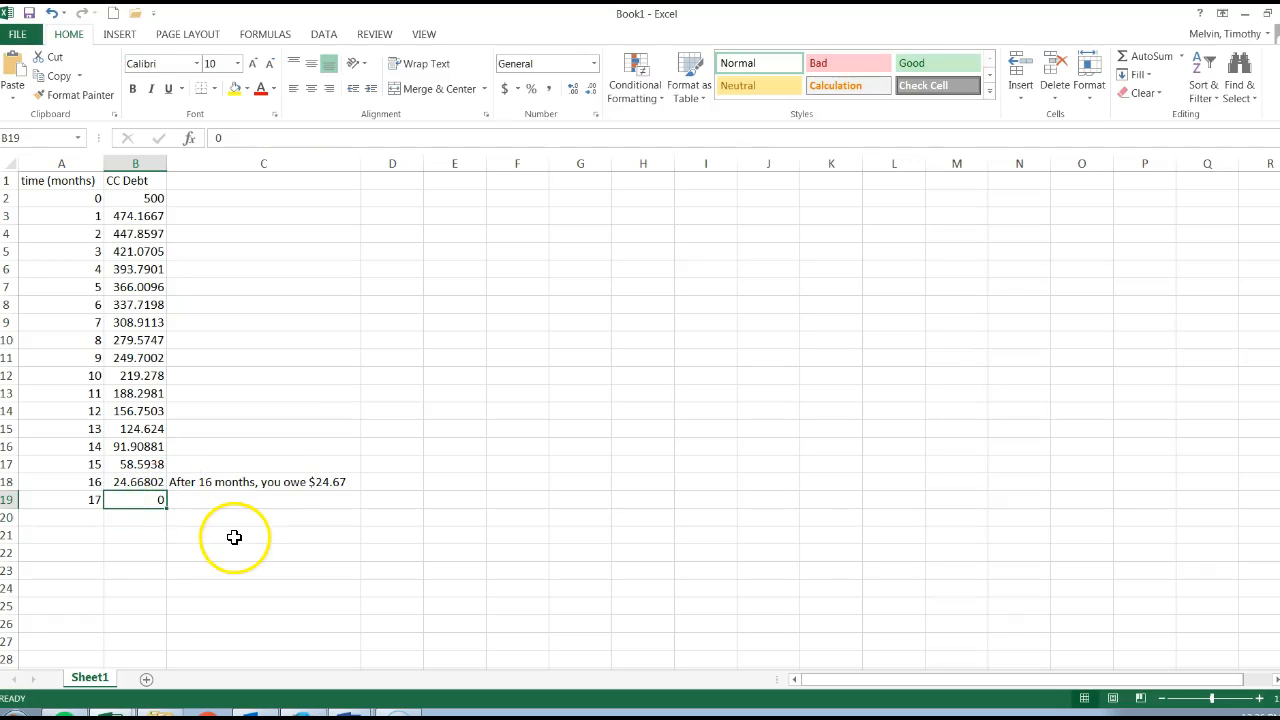
click(68, 162)
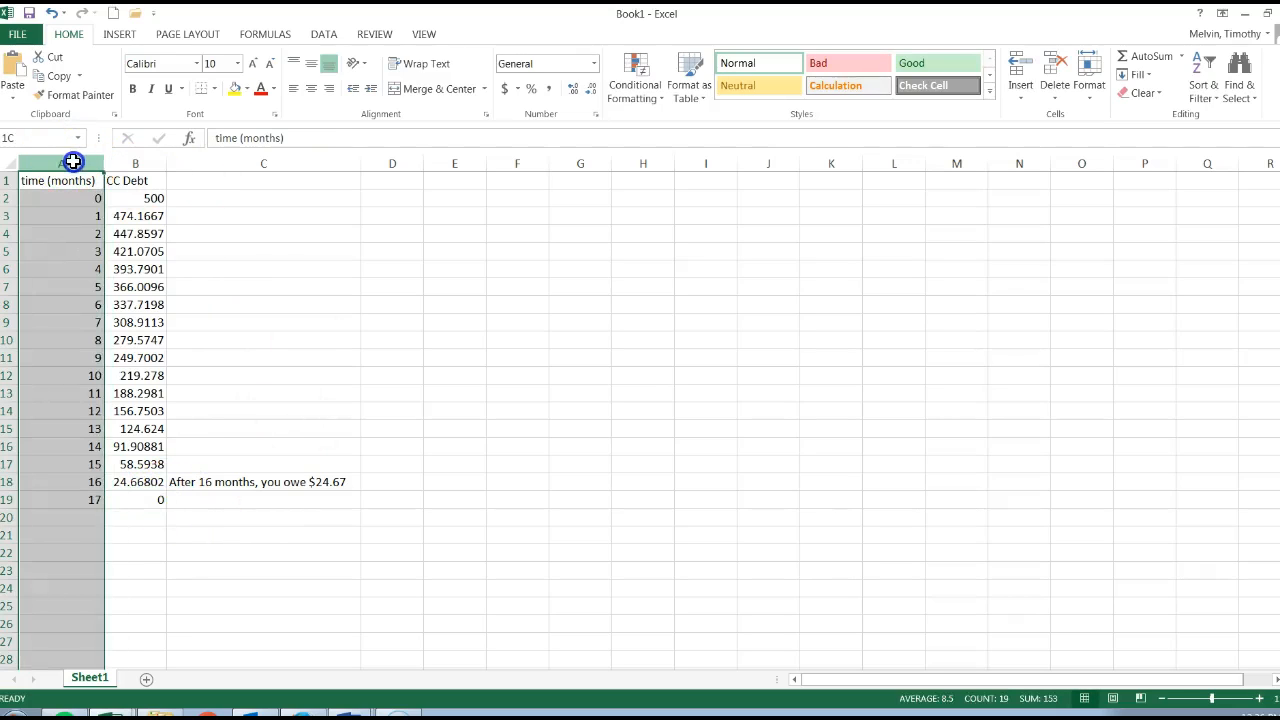
drag(73, 162, 135, 163)
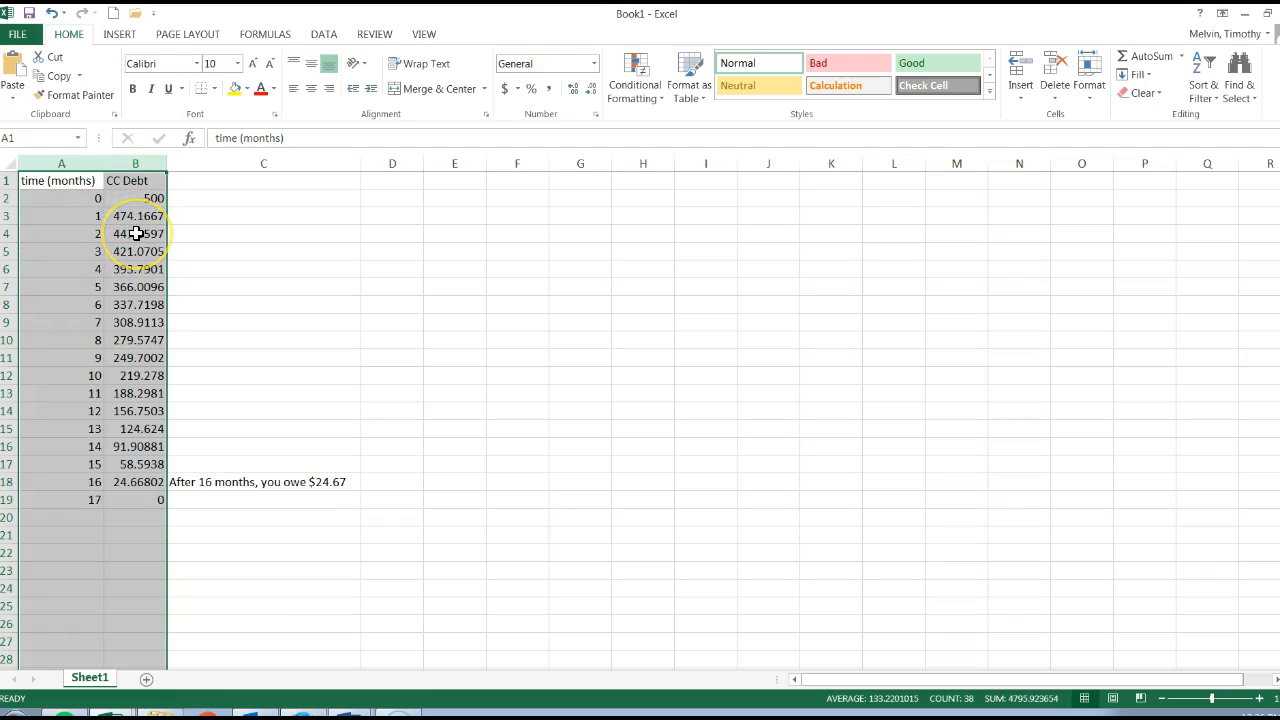
click(242, 198)
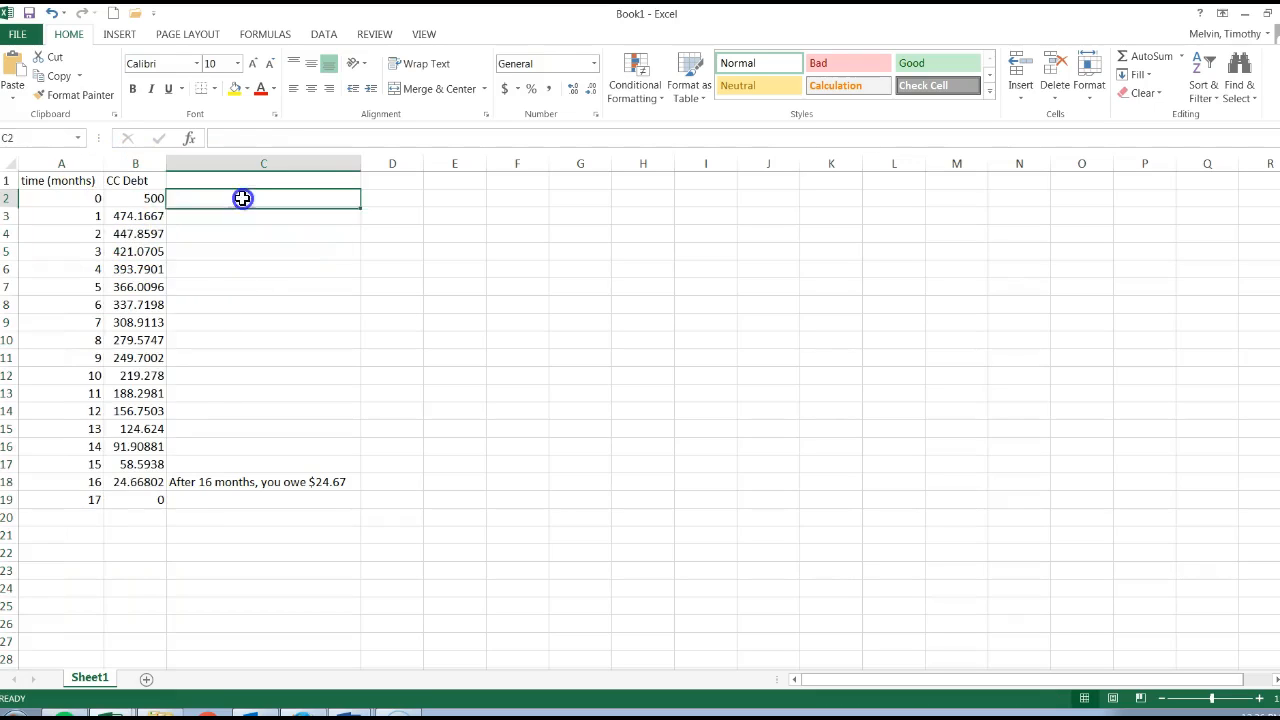
text((x,)
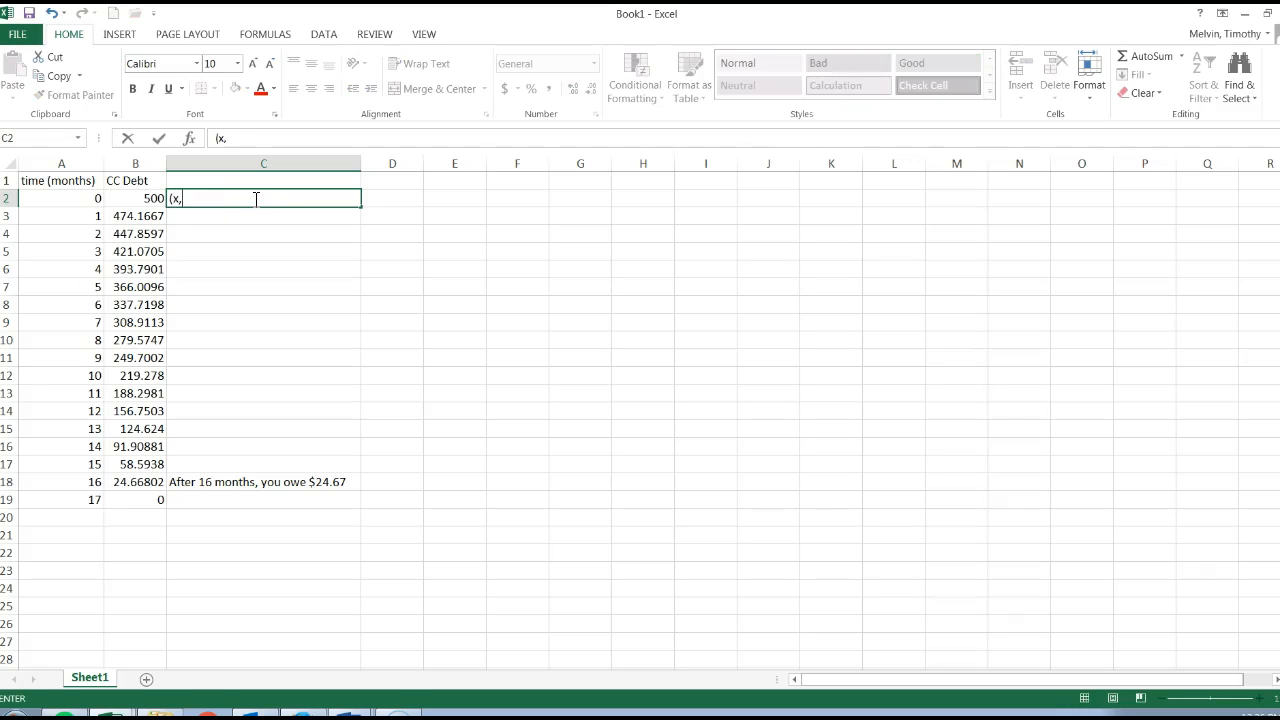
text(y))
key(Return)
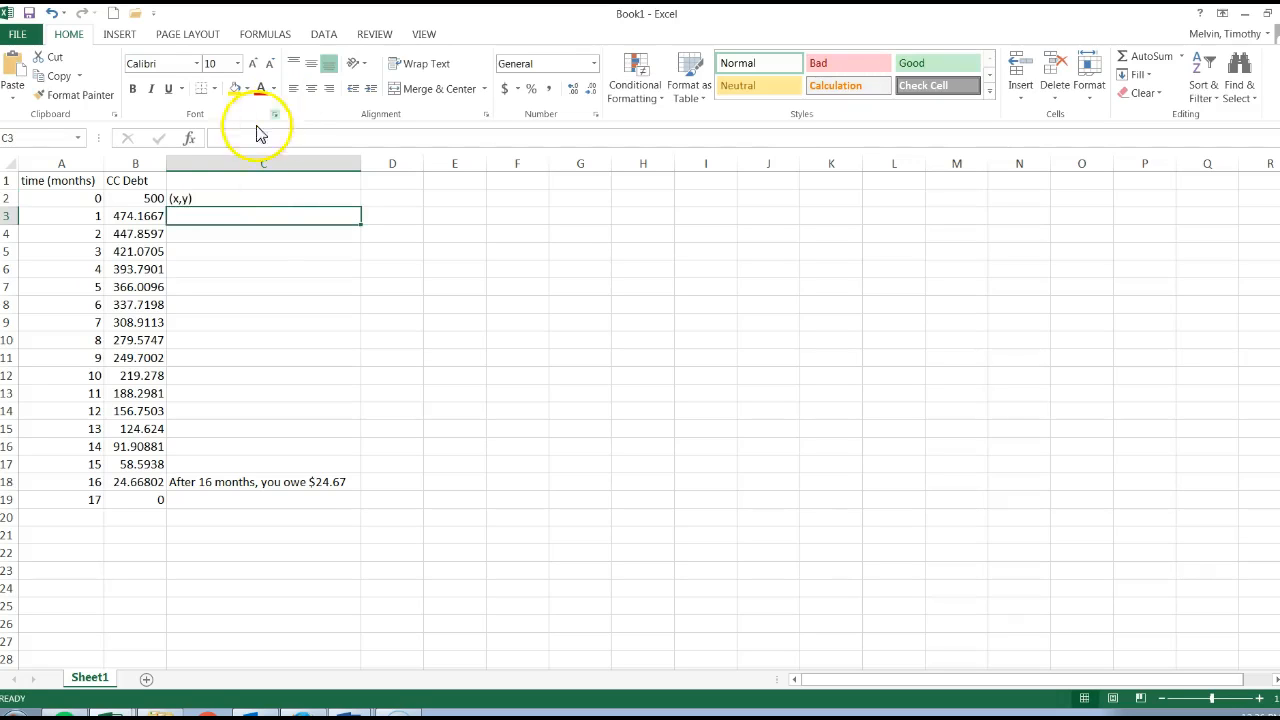
click(206, 201)
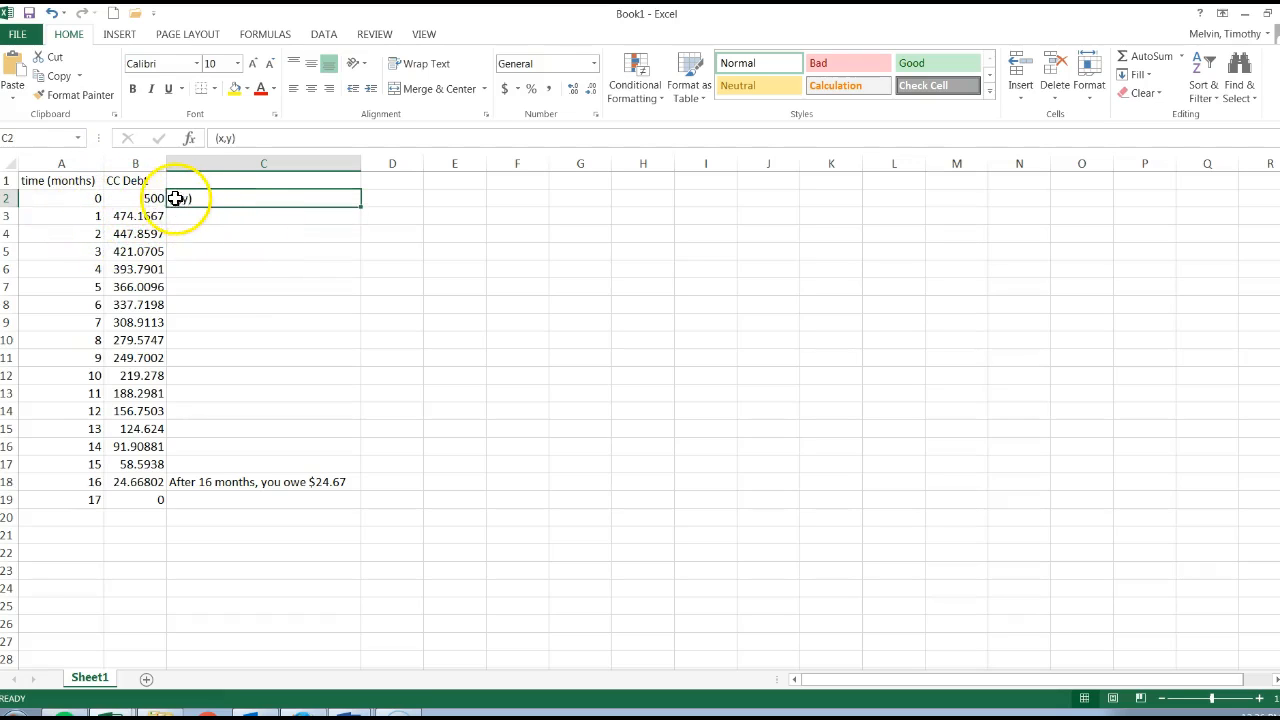
key(BackSpace)
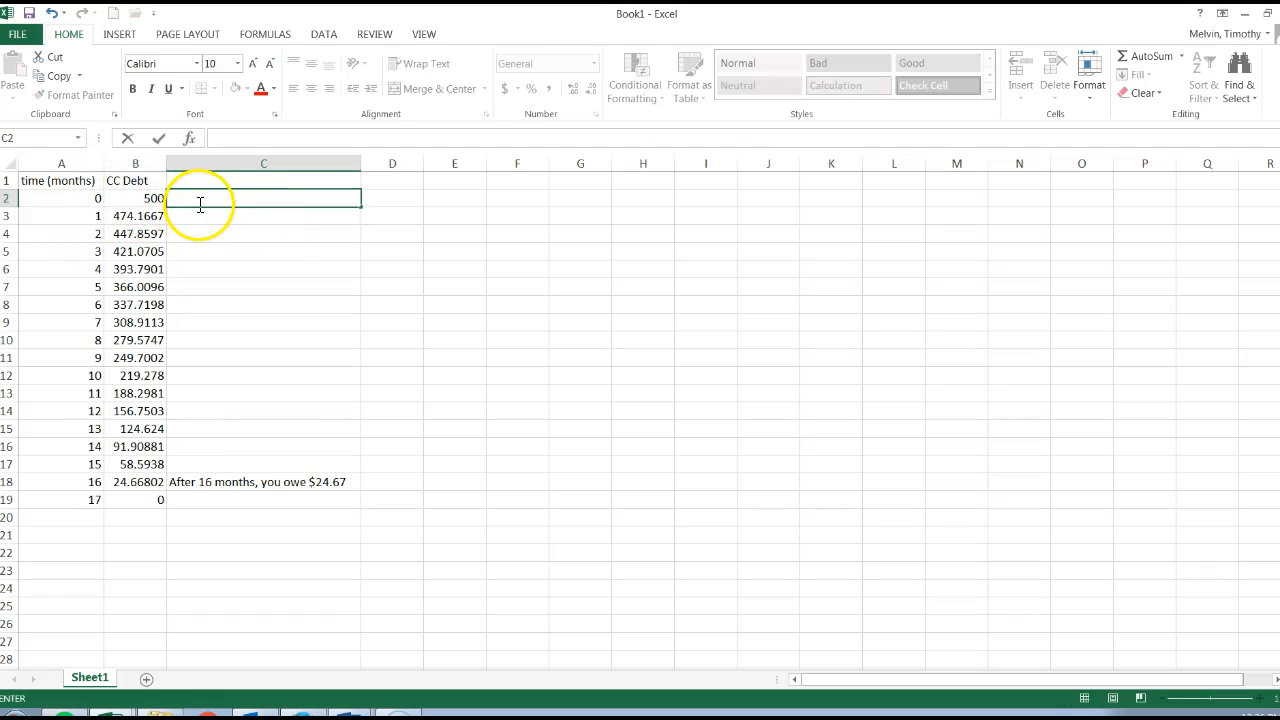
click(257, 234)
Step: Insert a markers-only scatter chart from columns A and B and move it up beside the data
drag(61, 163, 152, 163)
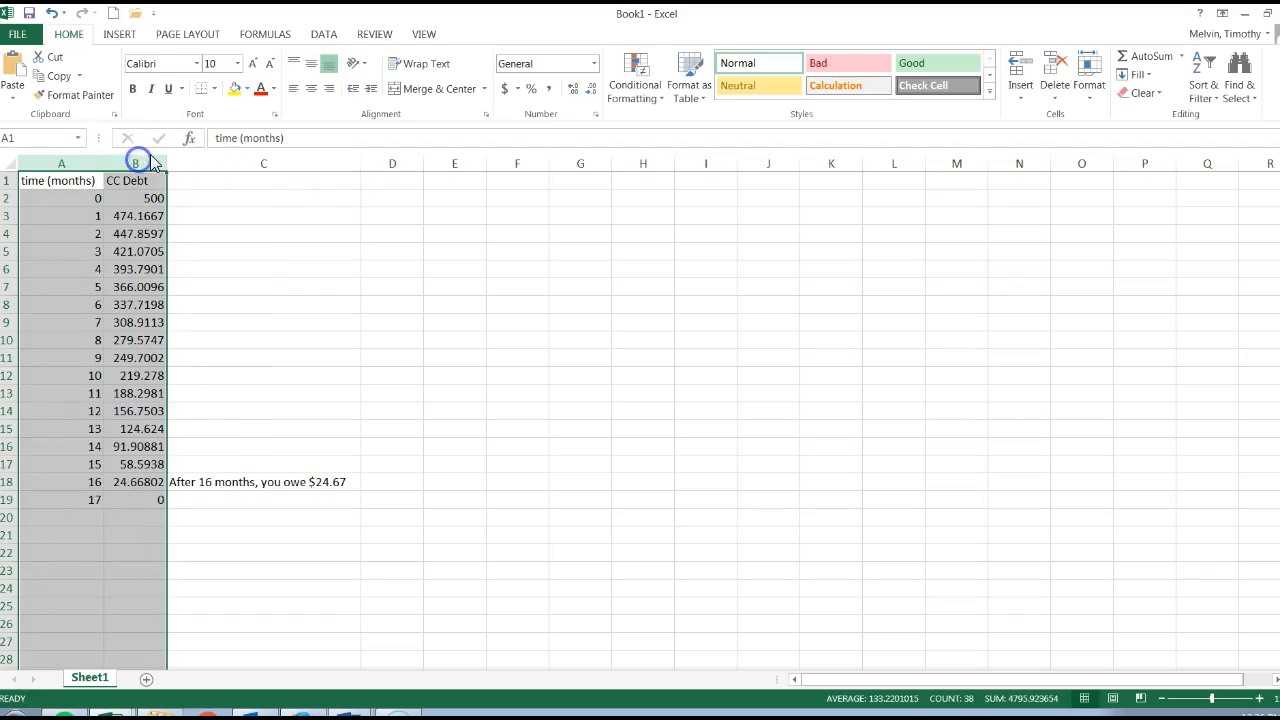
click(117, 35)
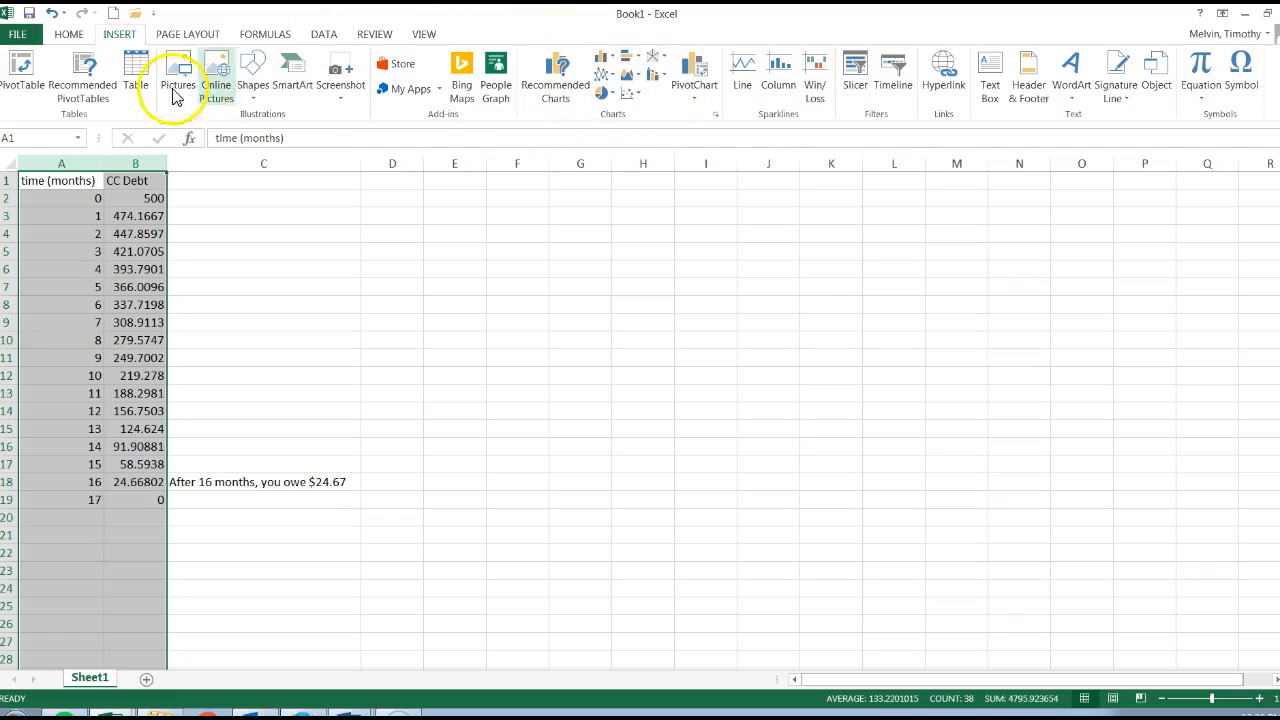
click(634, 93)
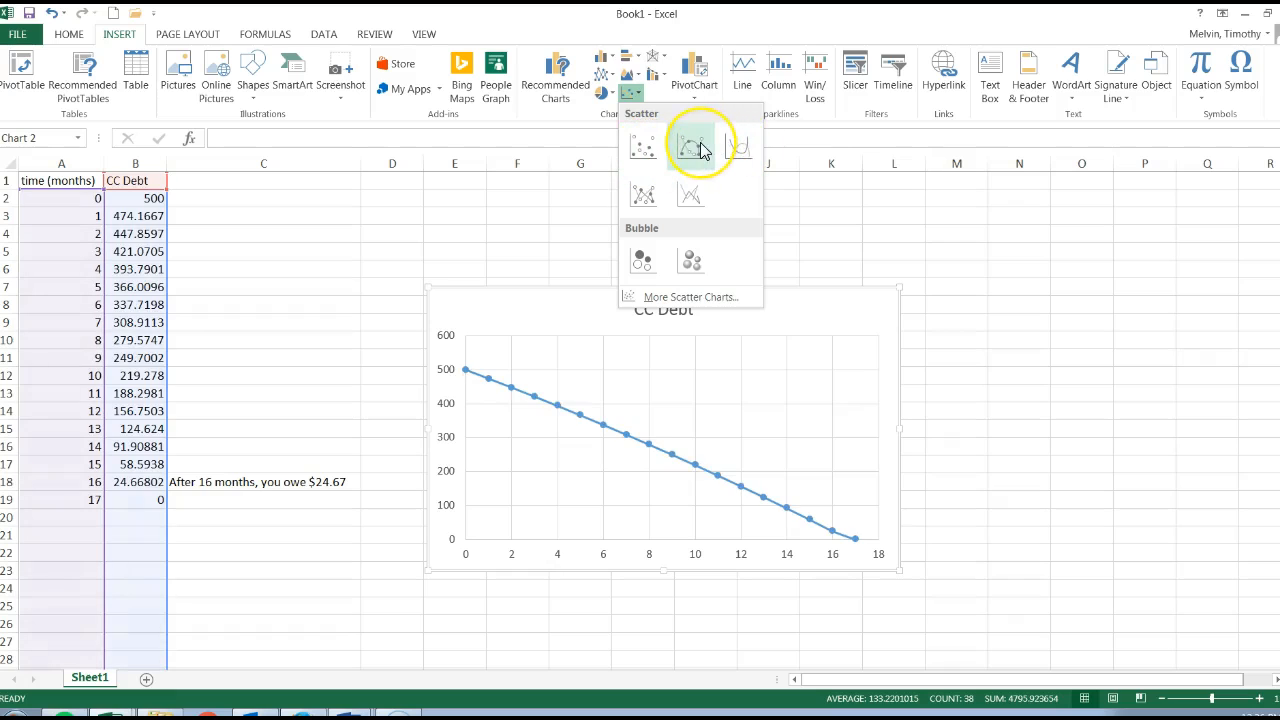
click(632, 150)
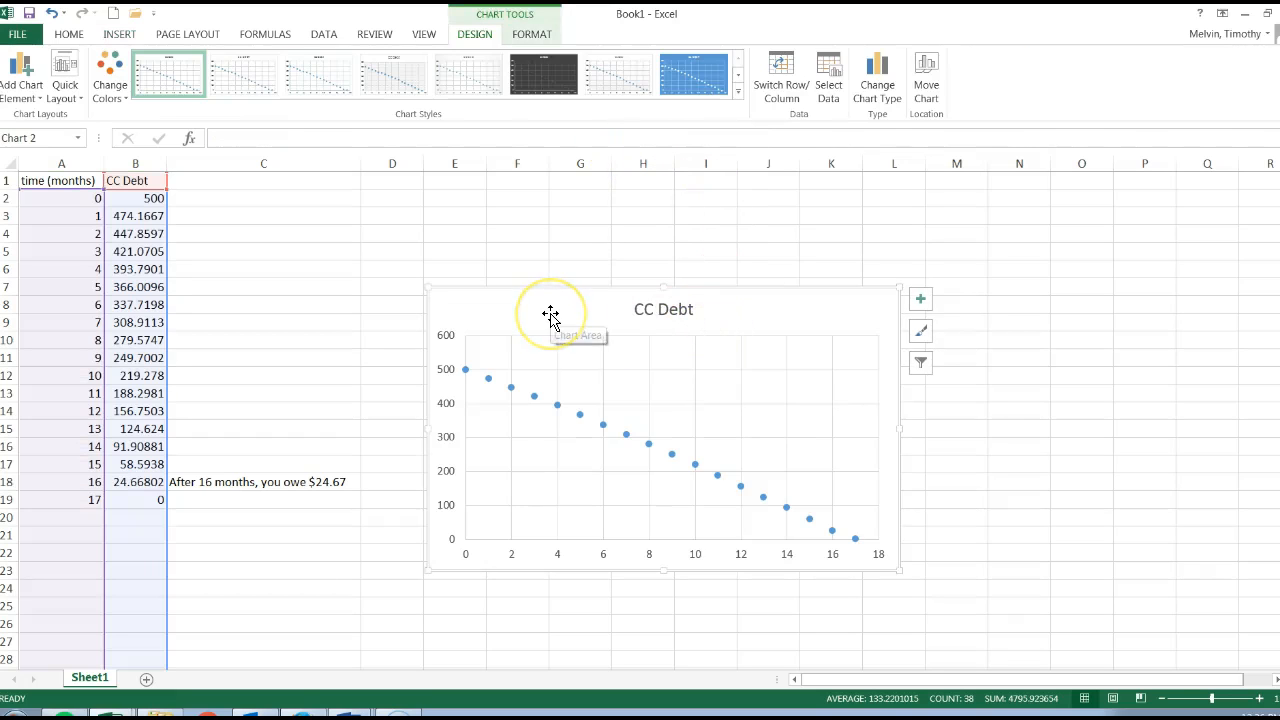
drag(738, 315, 701, 237)
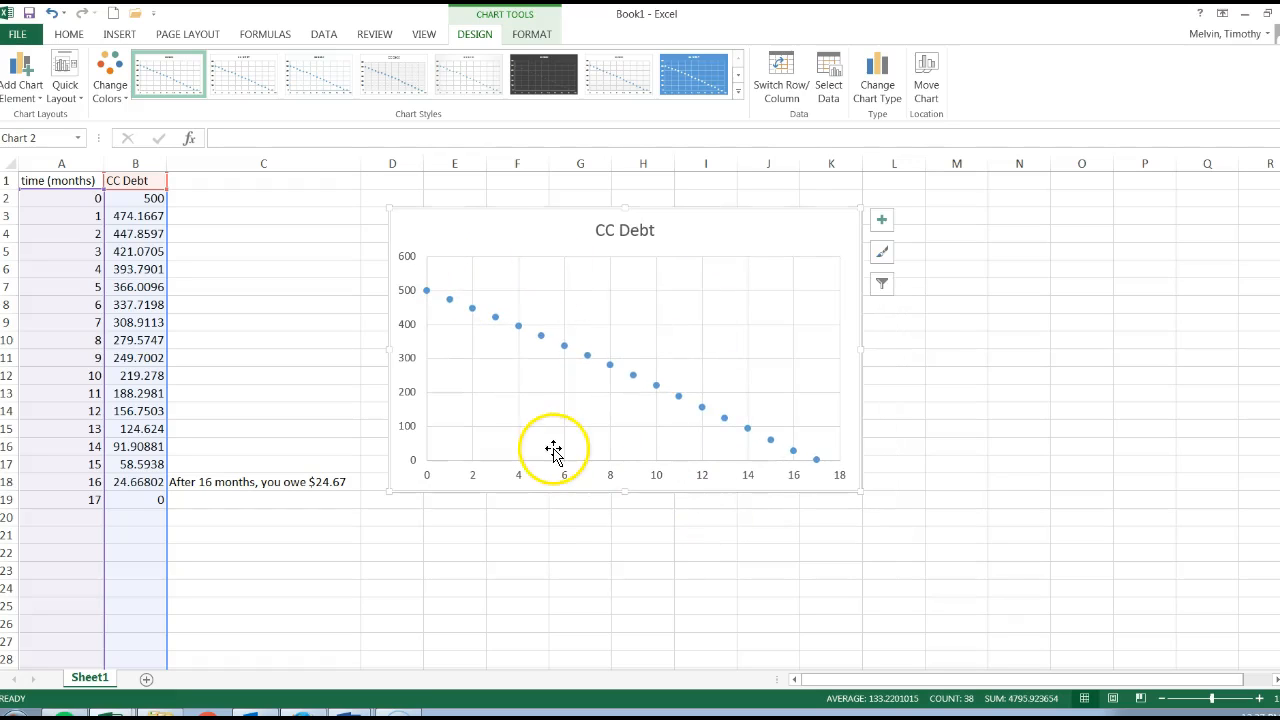
Step: Change the chart title to "CC Debt Changes over Time"
click(643, 230)
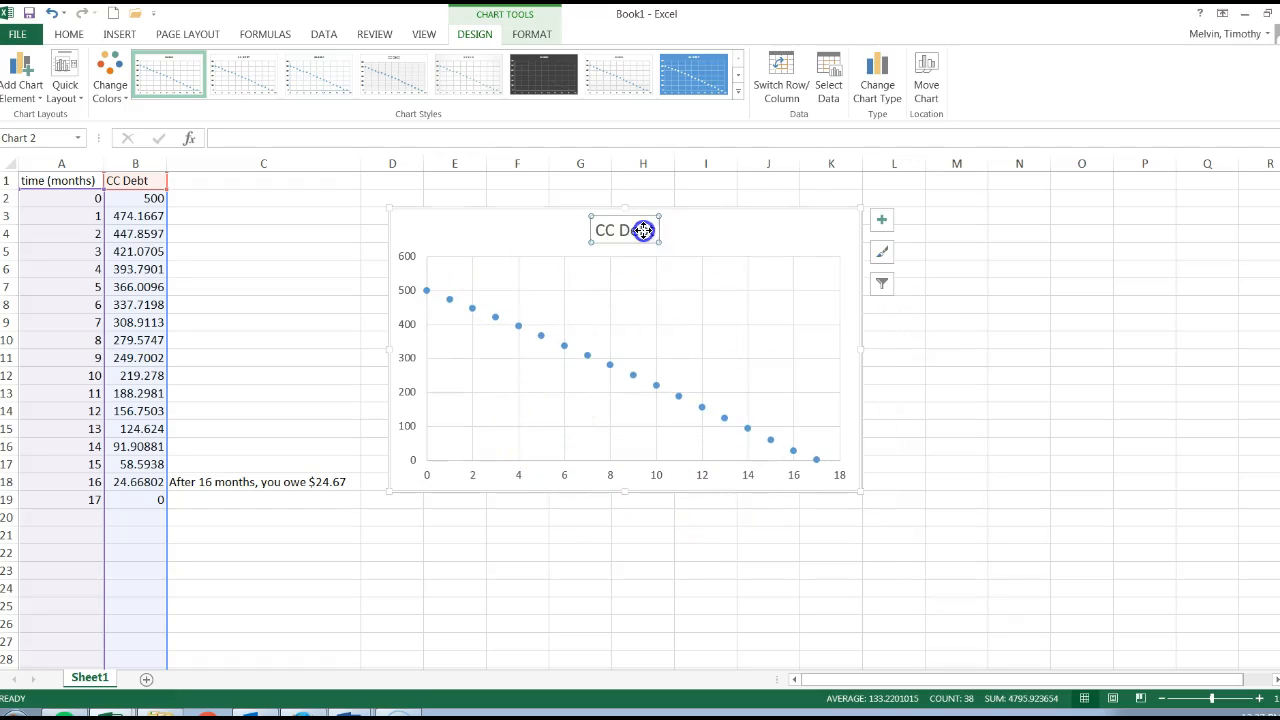
click(656, 230)
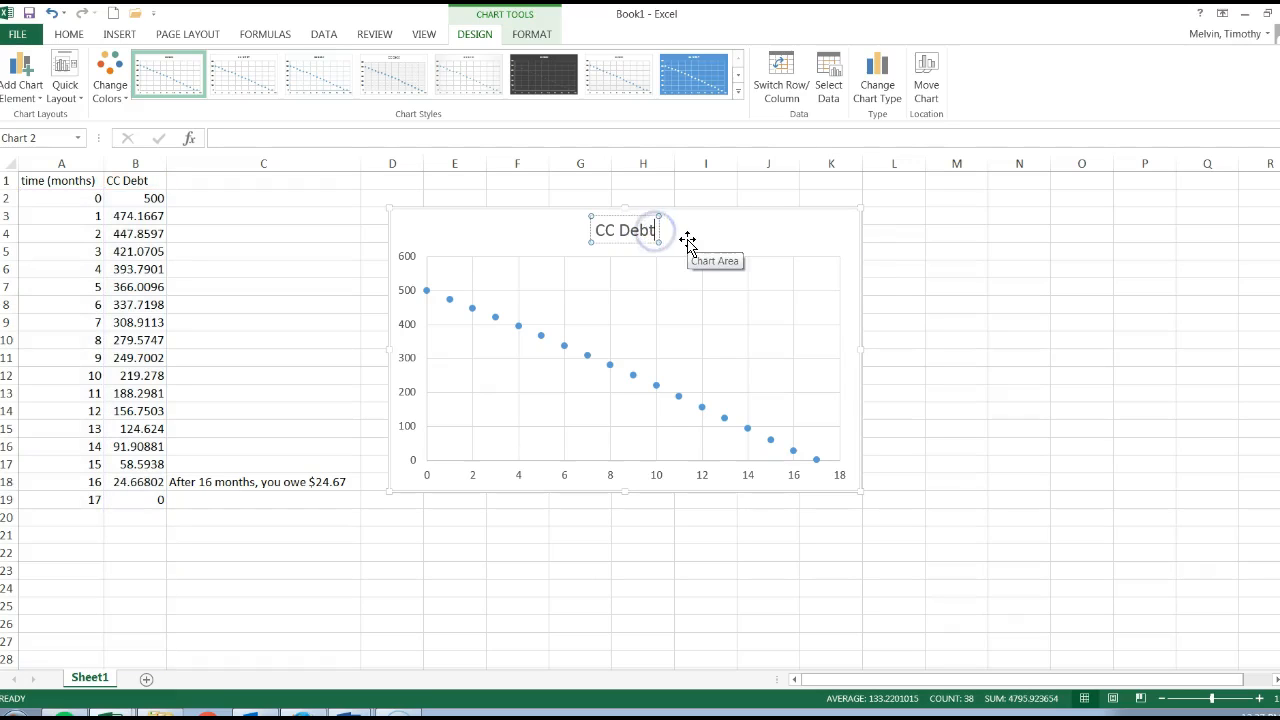
text(Changes over Time)
click(768, 250)
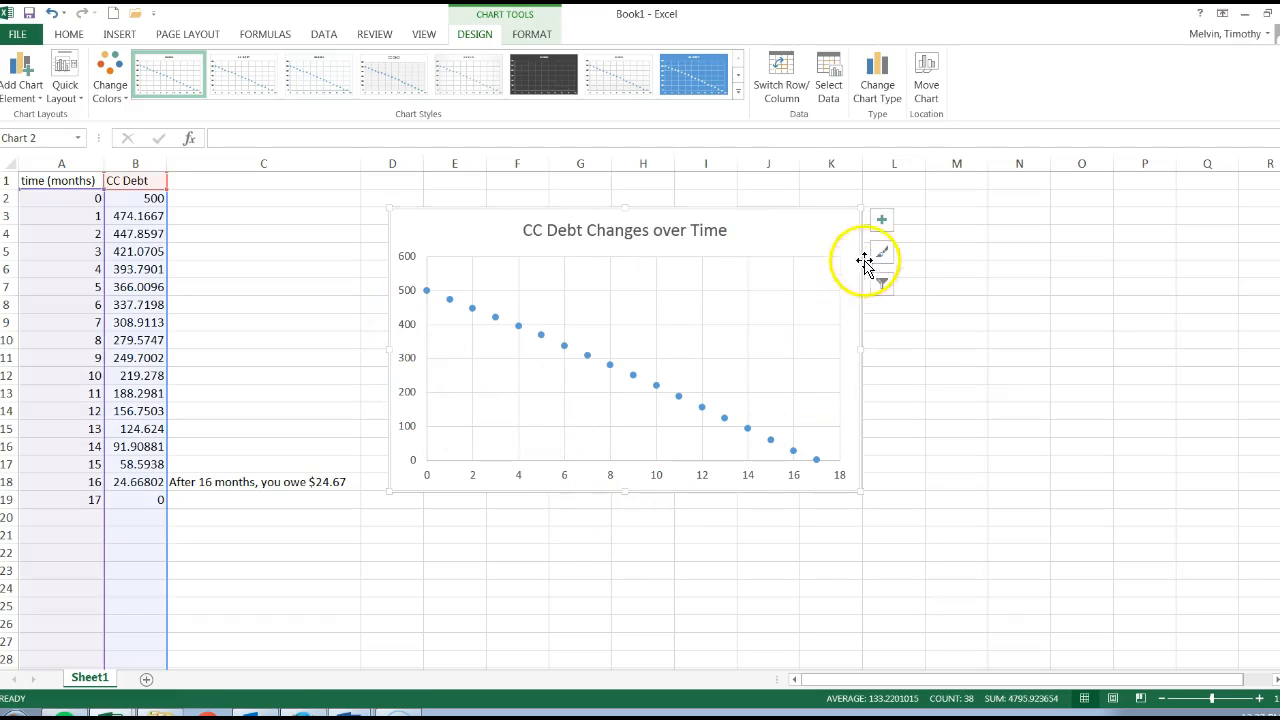
click(883, 226)
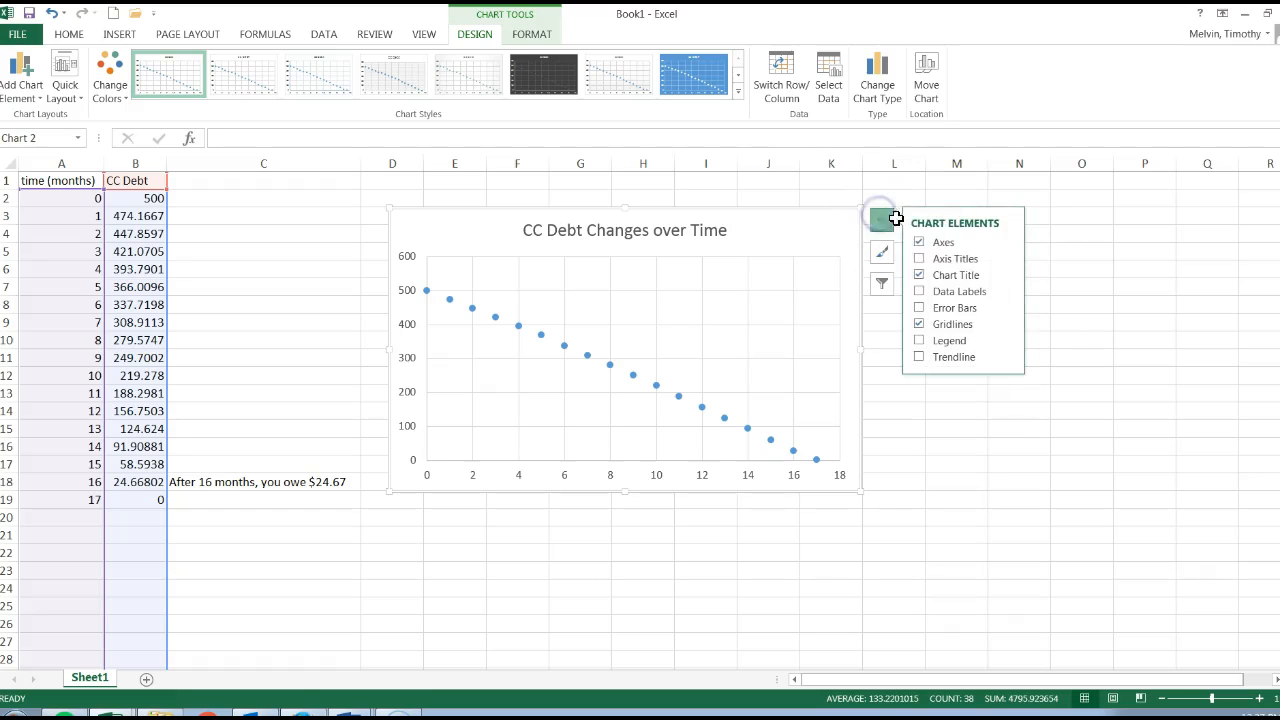
click(920, 260)
click(920, 261)
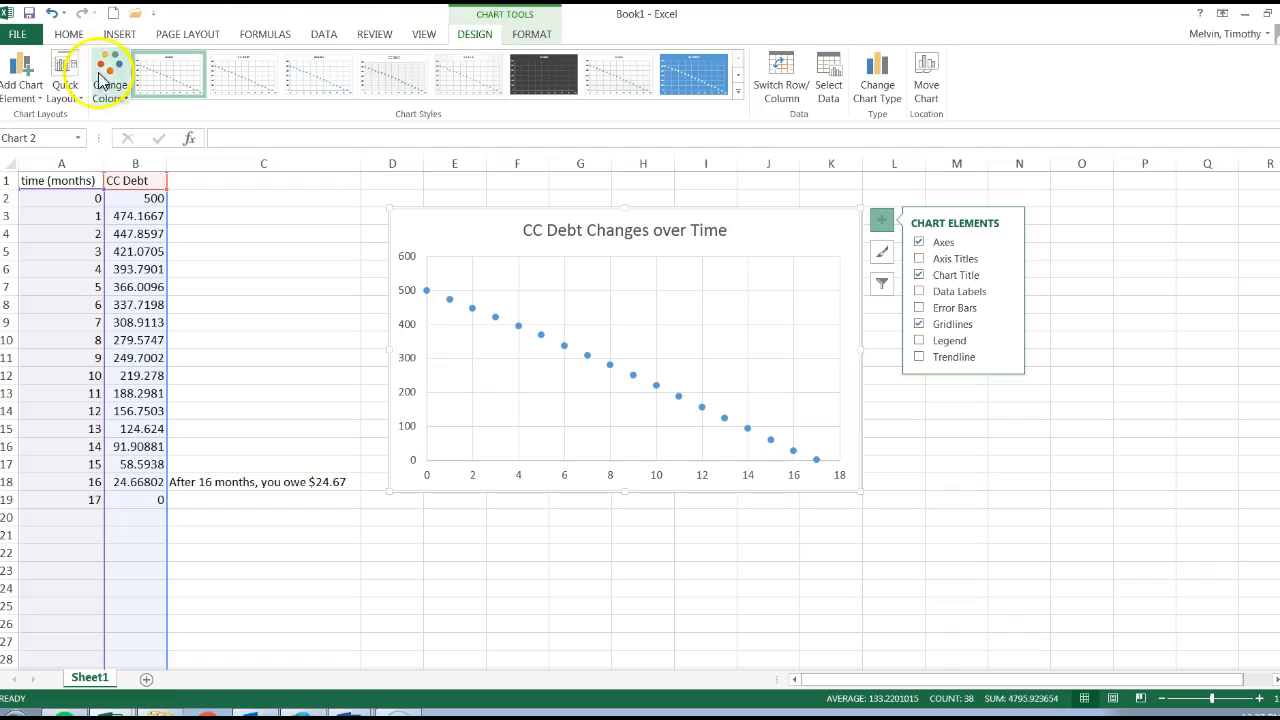
Step: Add a primary horizontal axis title to the chart and set its text to "Time (Months)"
click(22, 75)
mouse_move(48, 142)
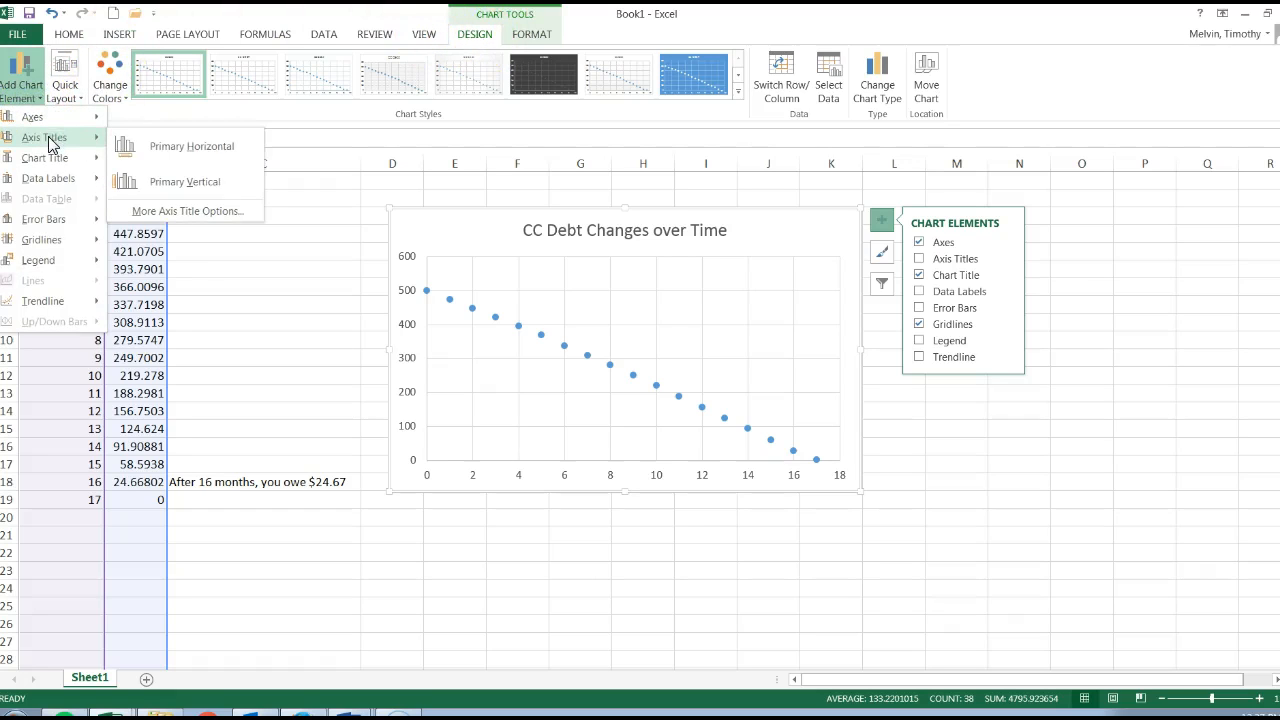
click(168, 150)
double_click(645, 468)
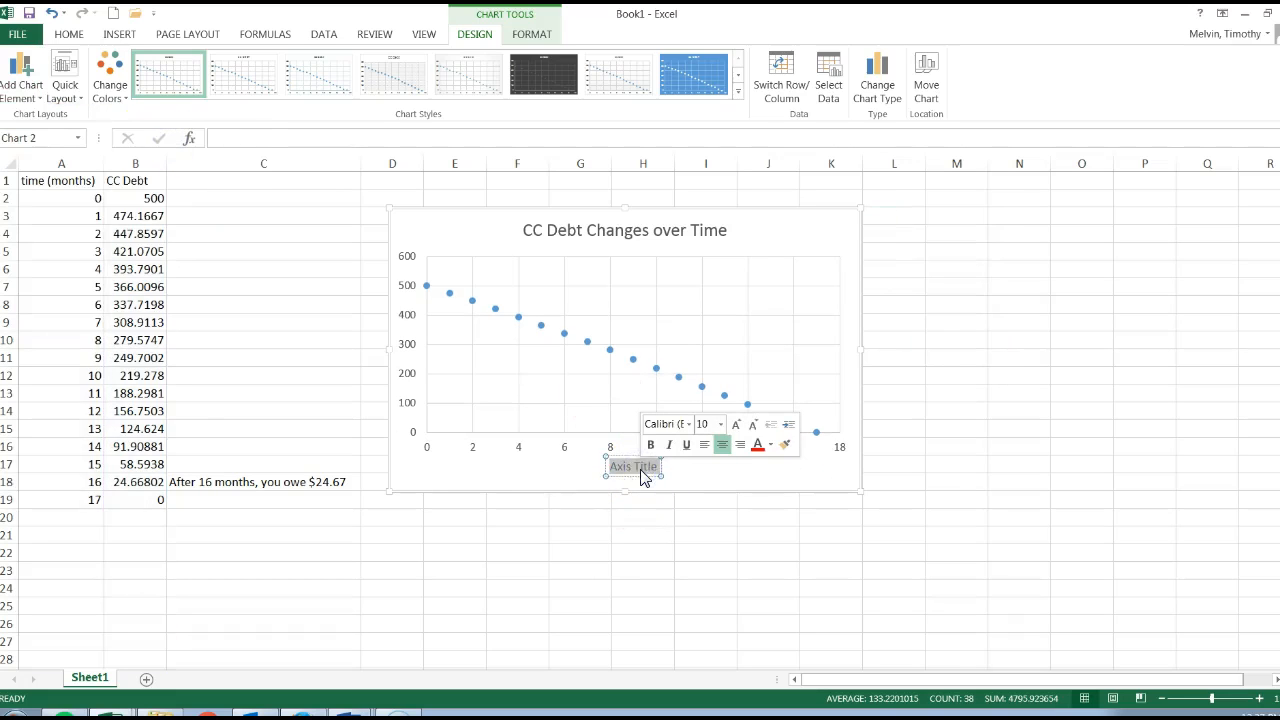
key(BackSpace)
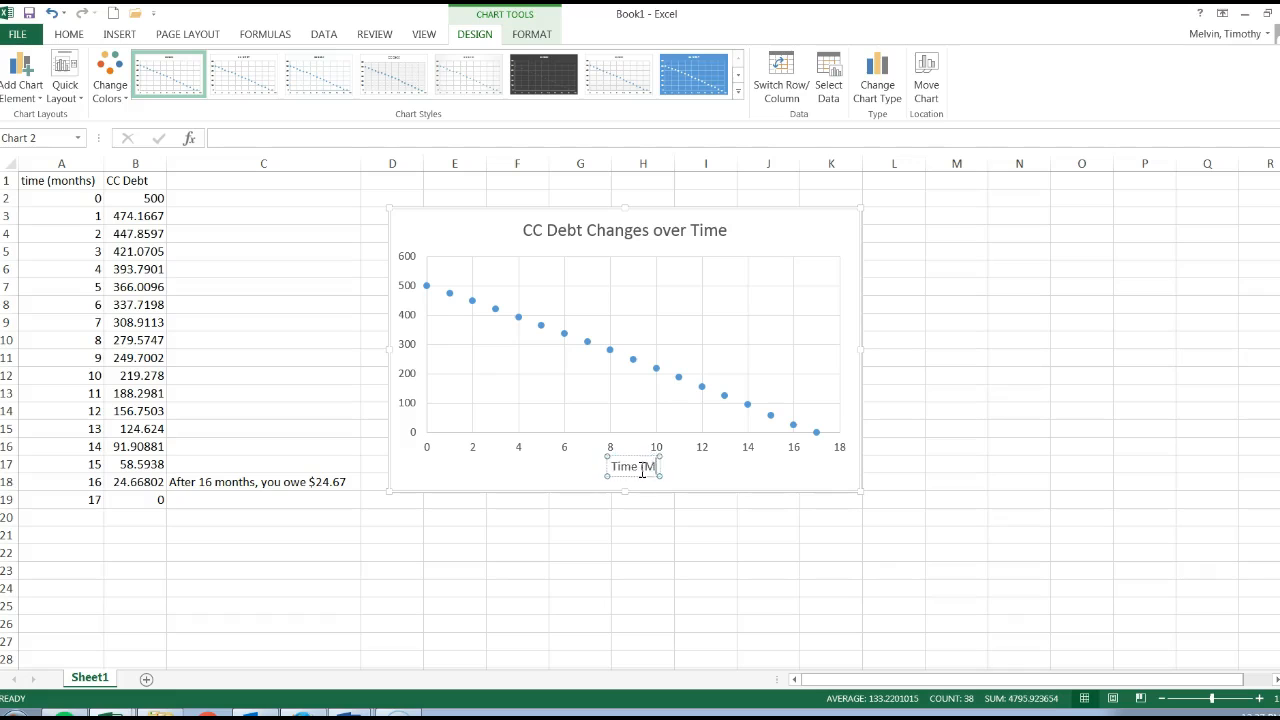
click(494, 474)
Step: Add a primary vertical axis title to the scatter chart
click(881, 219)
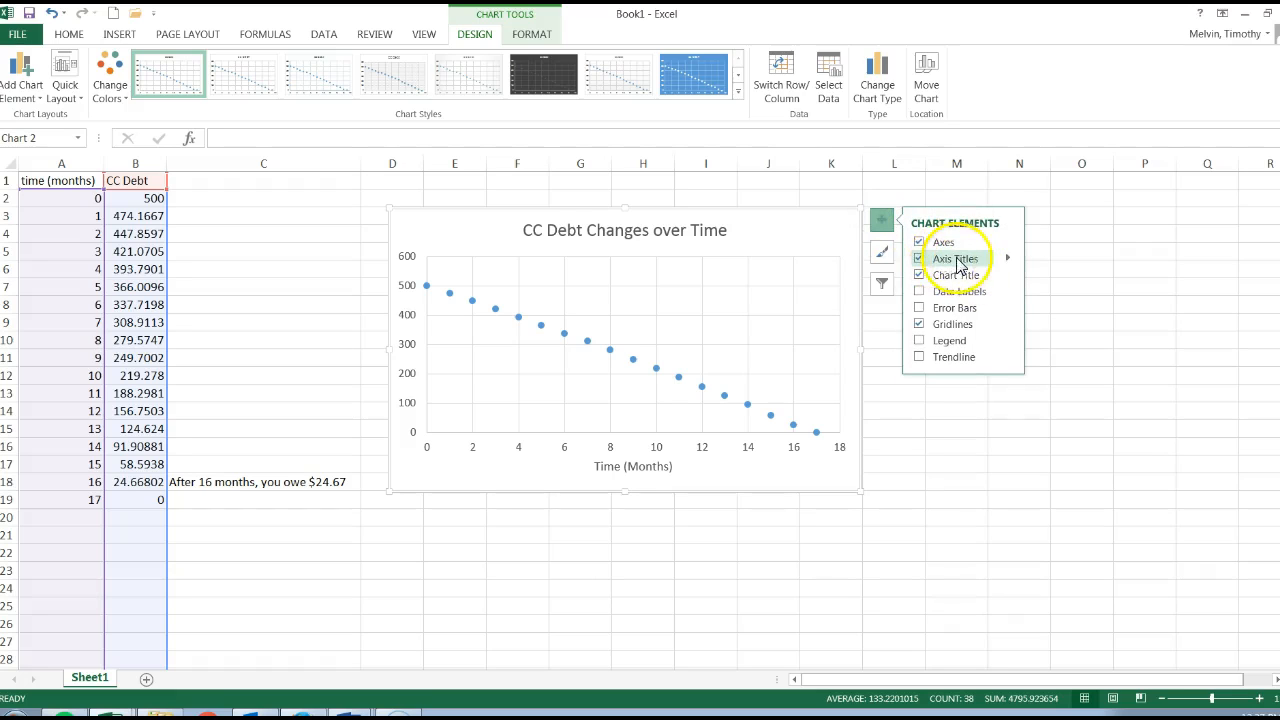
click(1007, 258)
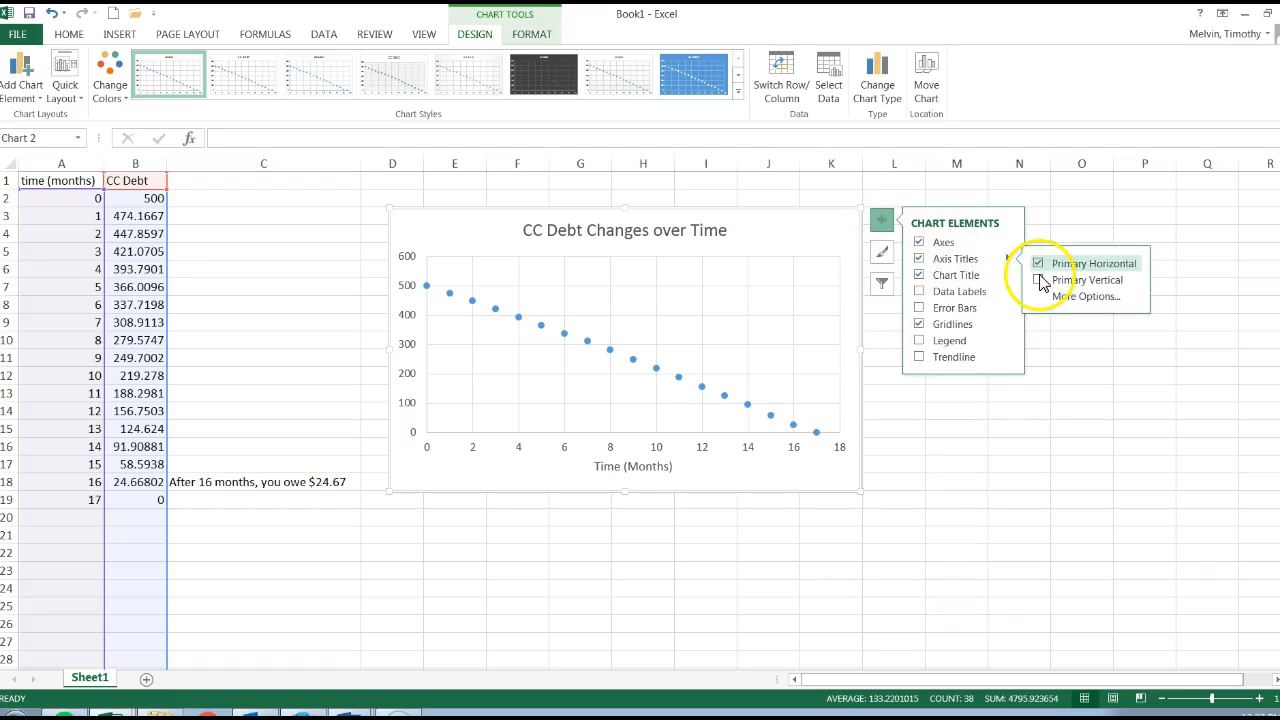
click(1039, 280)
Step: Format the vertical axis title so that its text direction is Horizontal
click(413, 335)
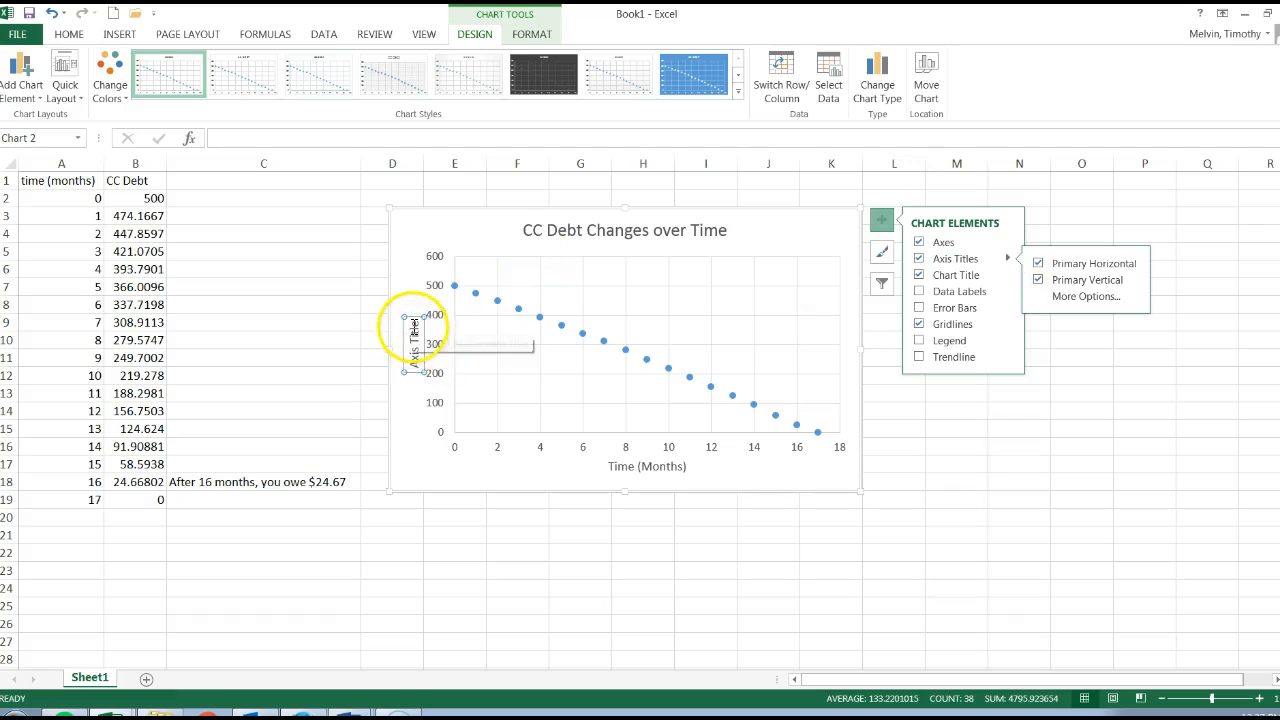
click(413, 326)
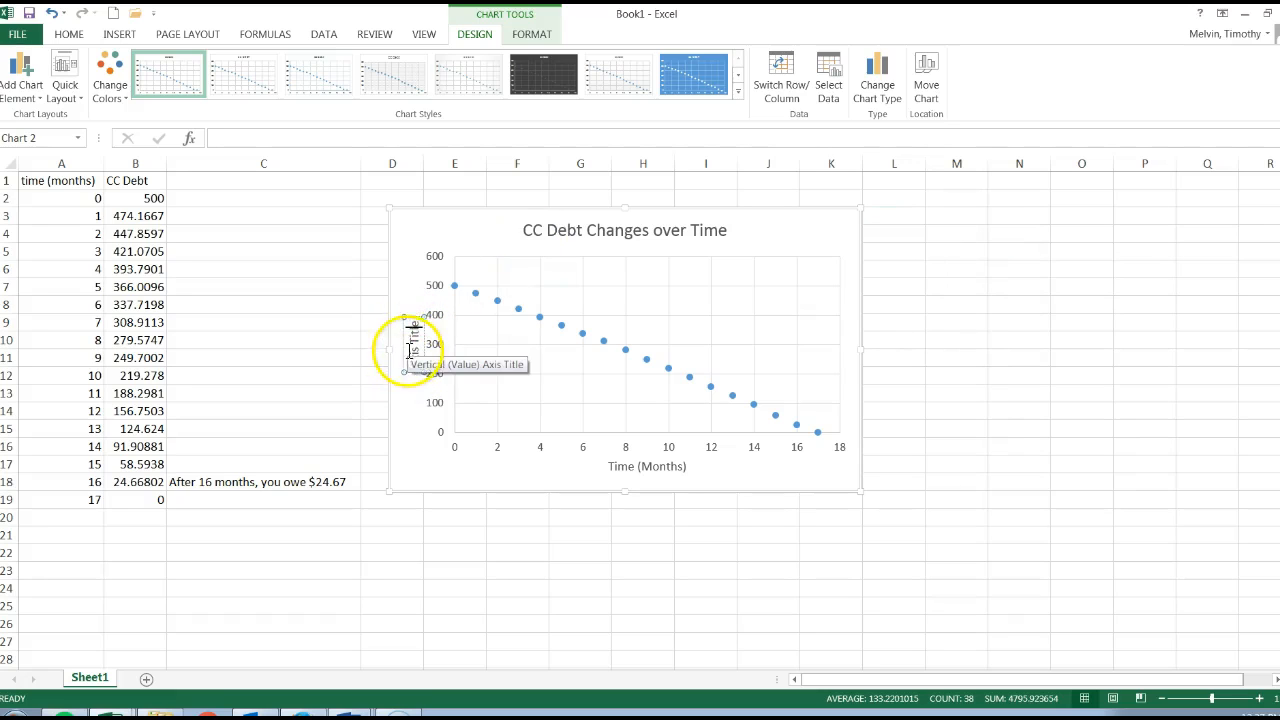
right_click(414, 338)
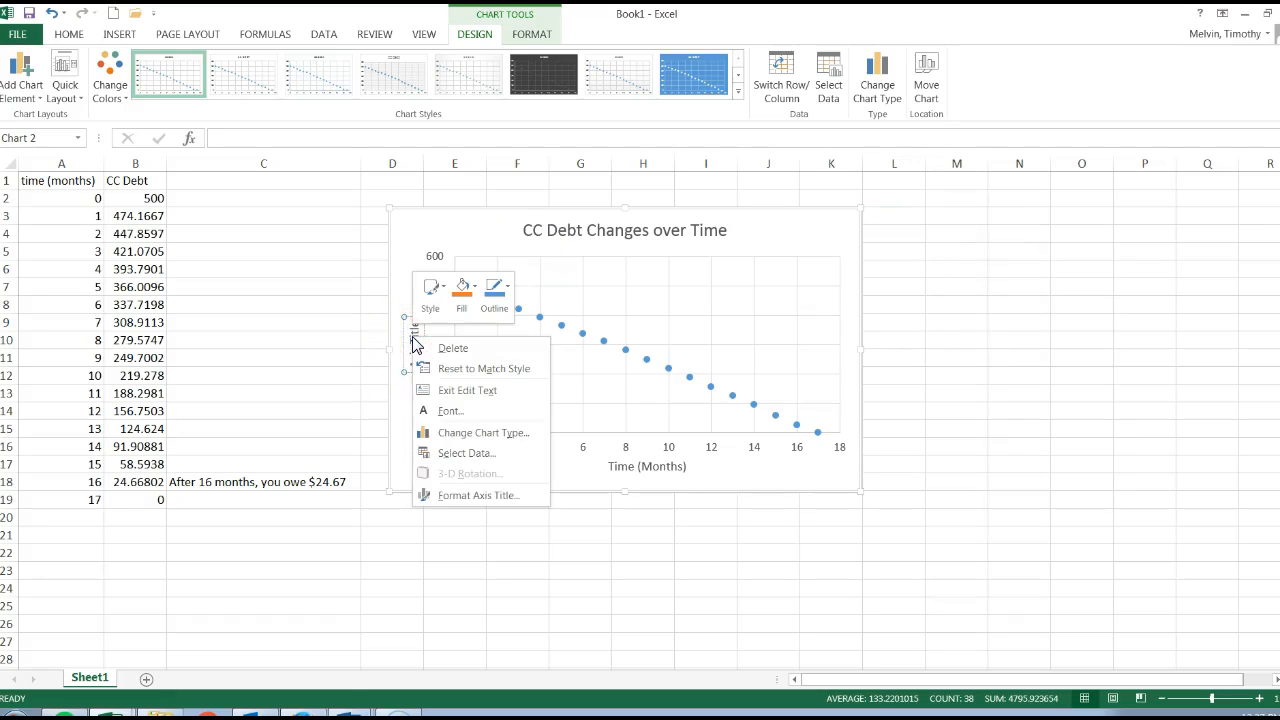
click(481, 504)
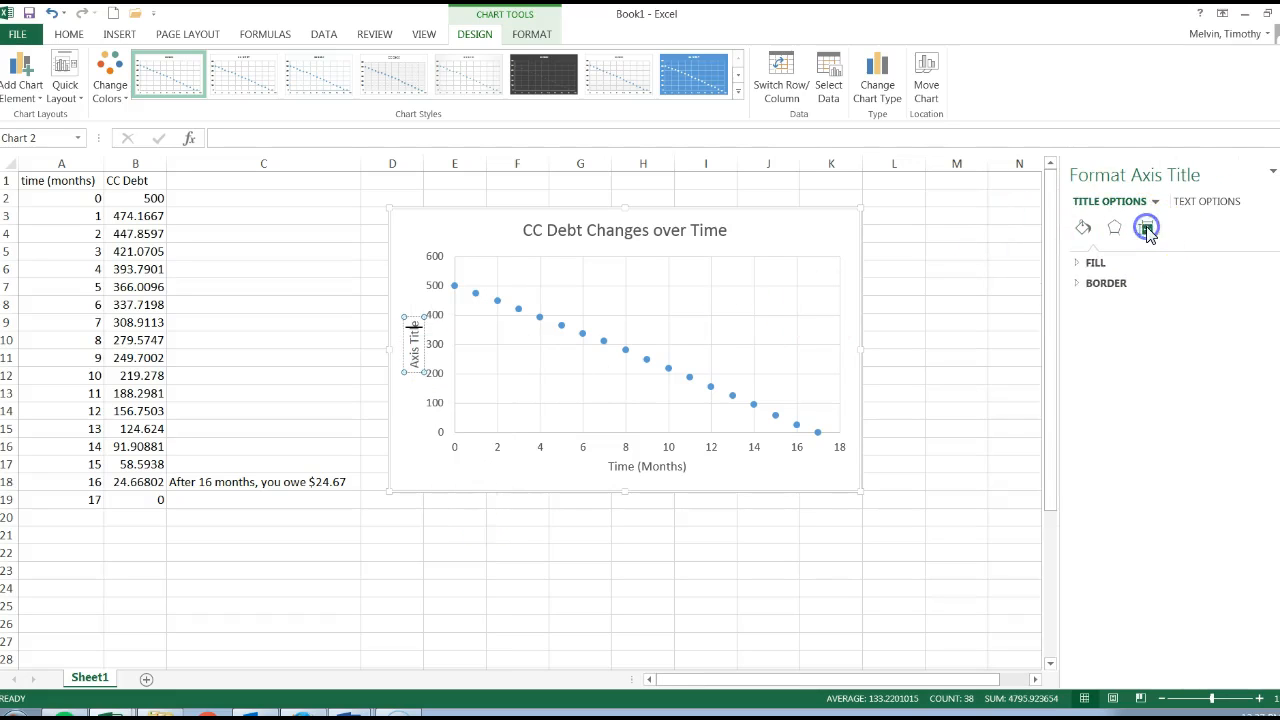
click(1147, 230)
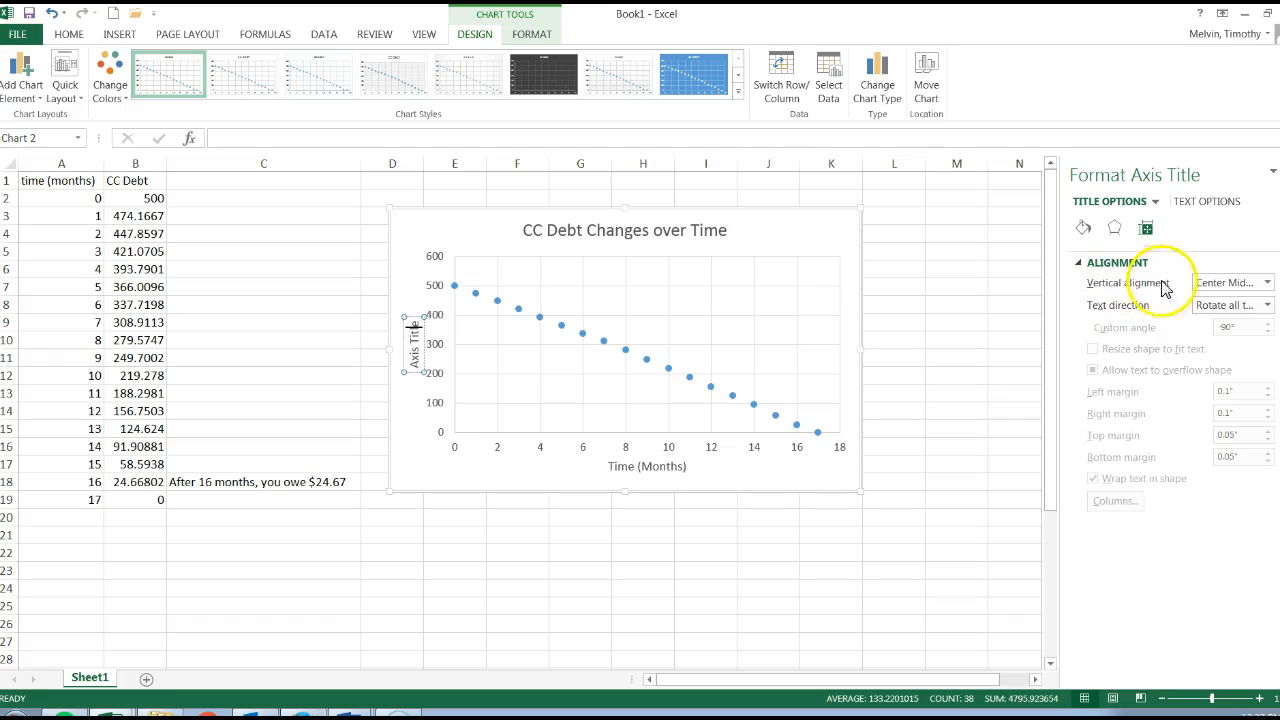
click(1267, 284)
click(1267, 285)
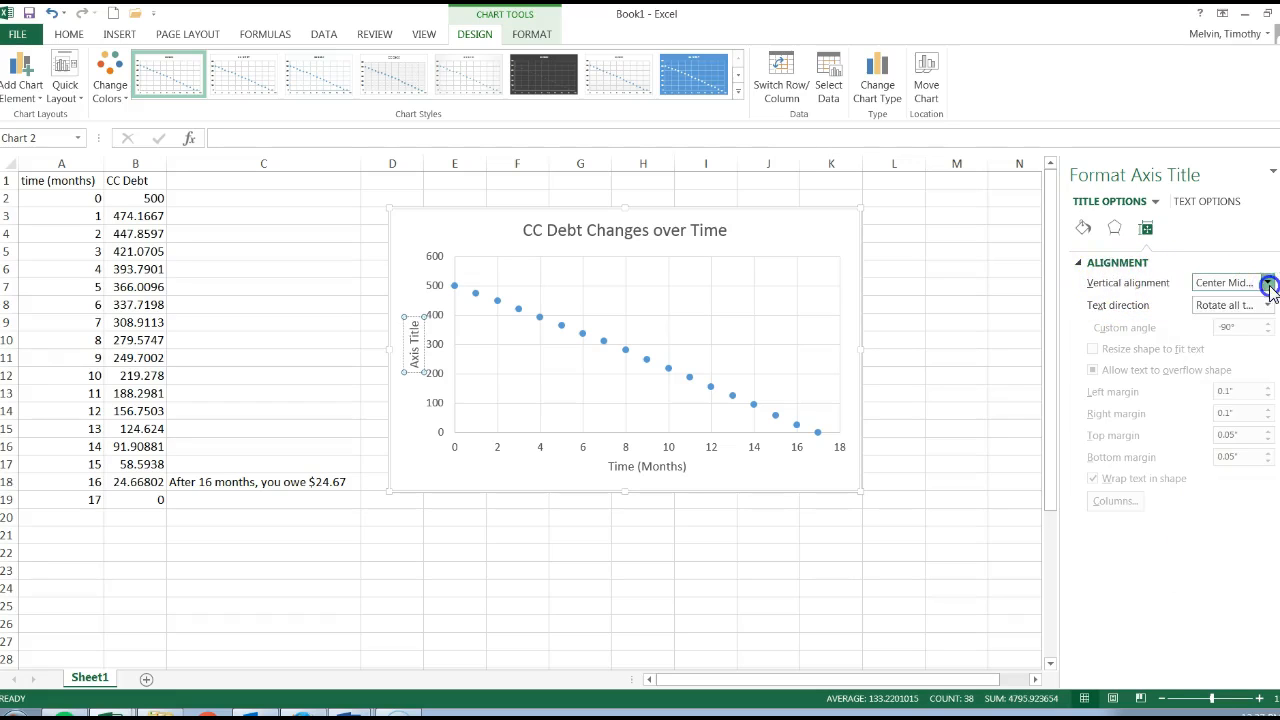
click(1268, 306)
Step: Replace the vertical axis title's placeholder text with "Debt in $"
triple_click(430, 341)
key(Delete)
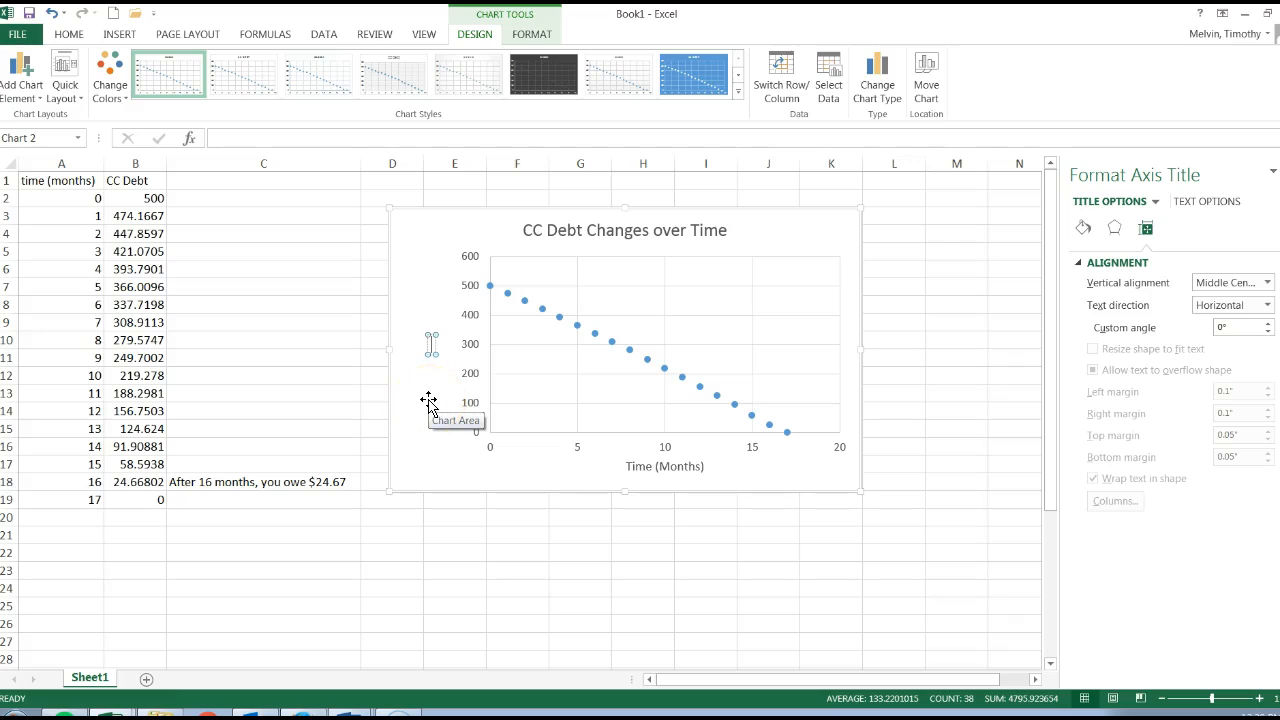
text(Credit Card)
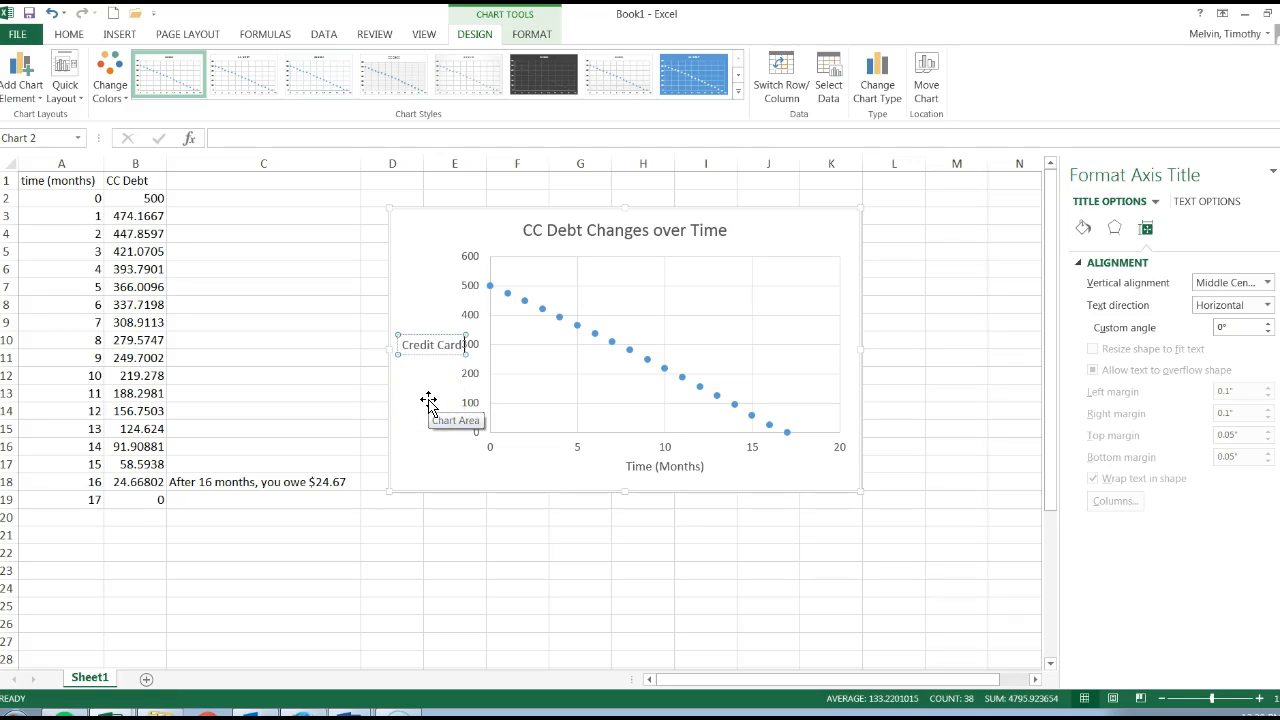
key(BackSpace)
key(BackSpace)
key(BackSpace)
key(BackSpace)
key(BackSpace)
key(BackSpace)
key(BackSpace)
key(BackSpace)
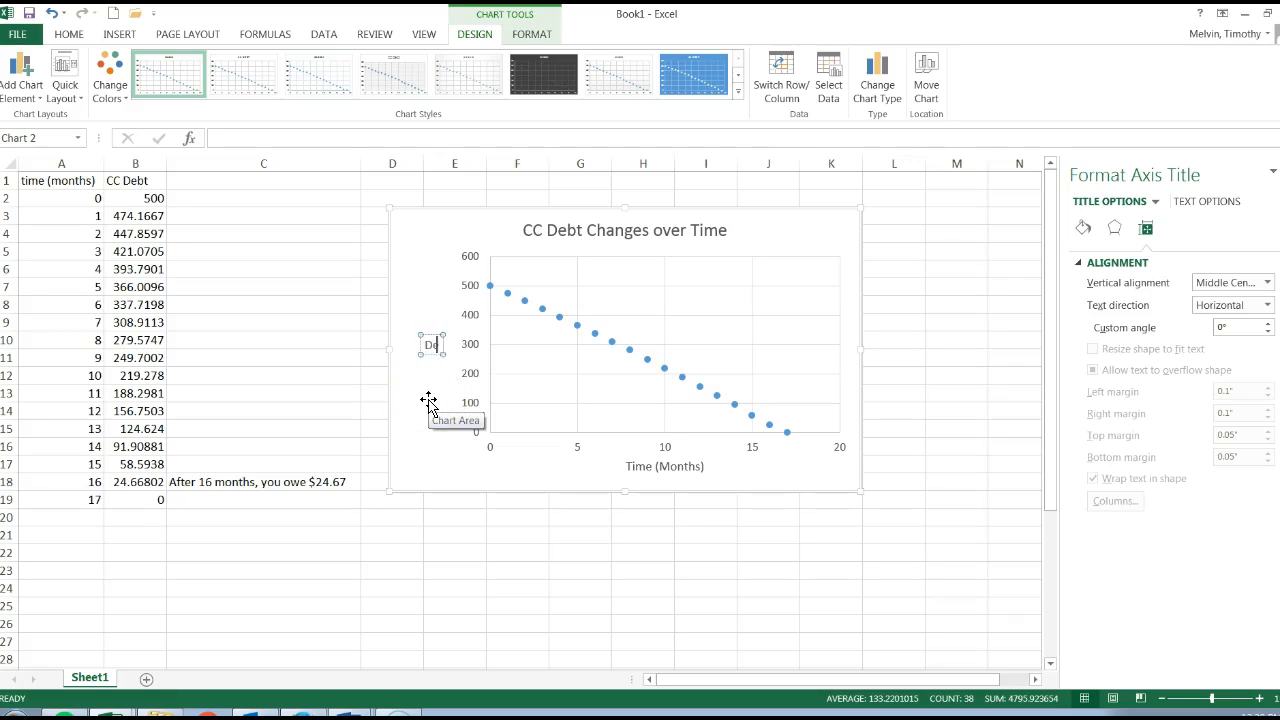
click(428, 402)
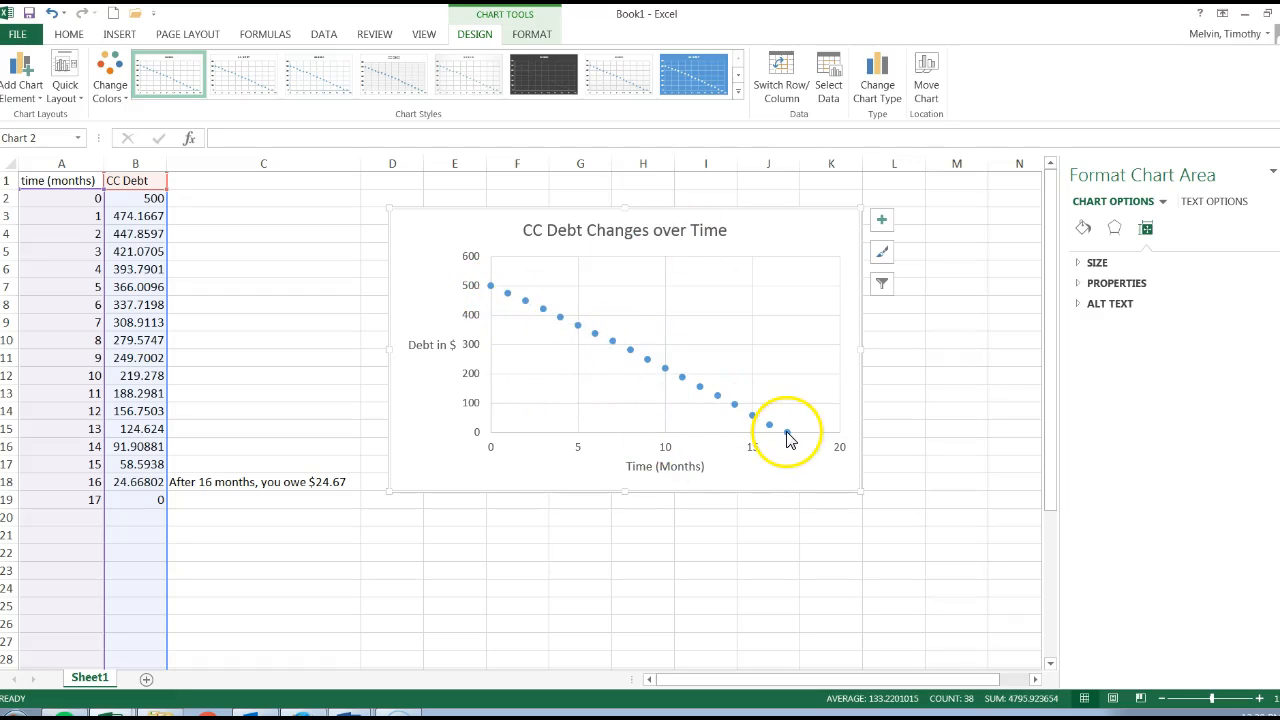
Step: Copy the whole chart and switch to the Word document "Modeling with Recursive Sequences (Solutions).docx"
right_click(410, 232)
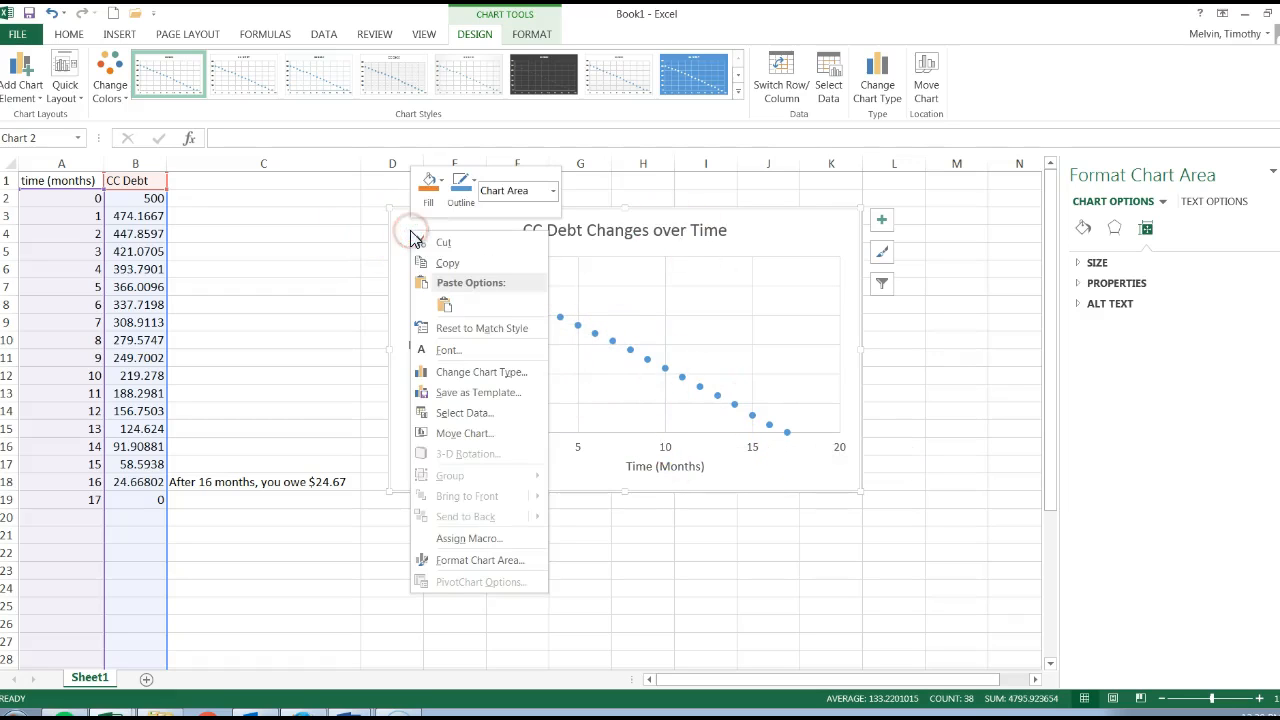
click(447, 263)
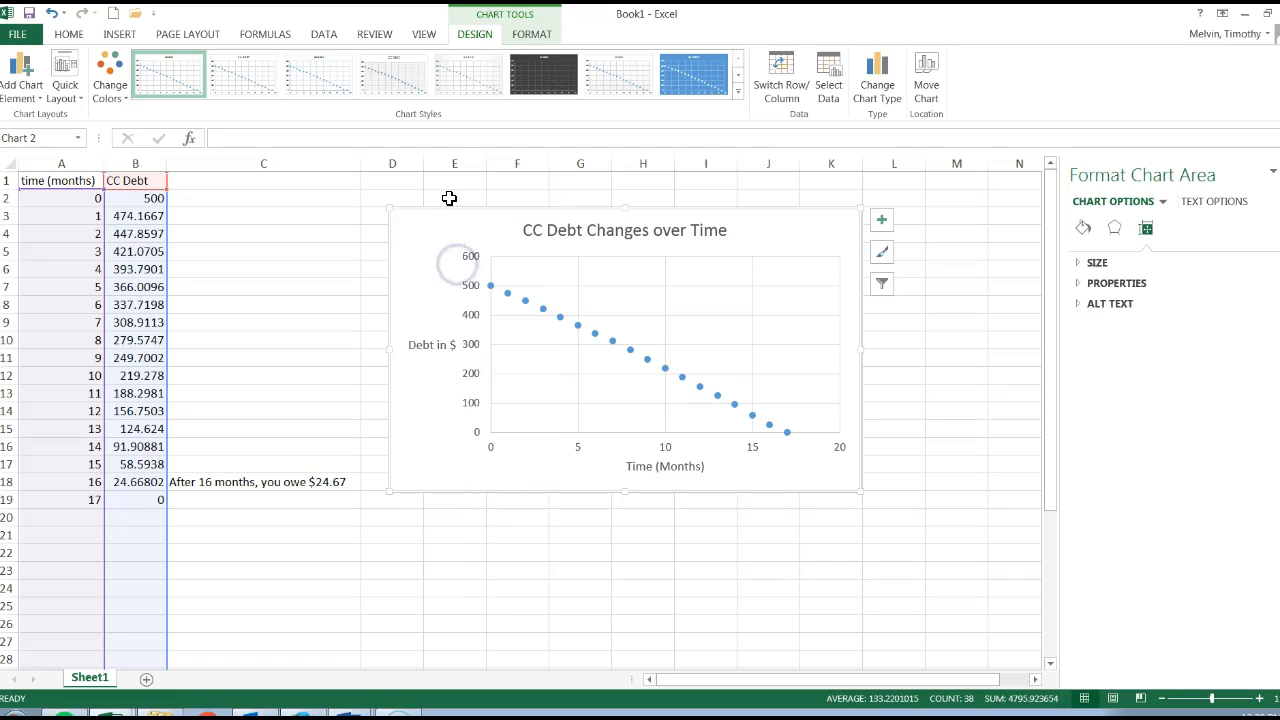
click(350, 714)
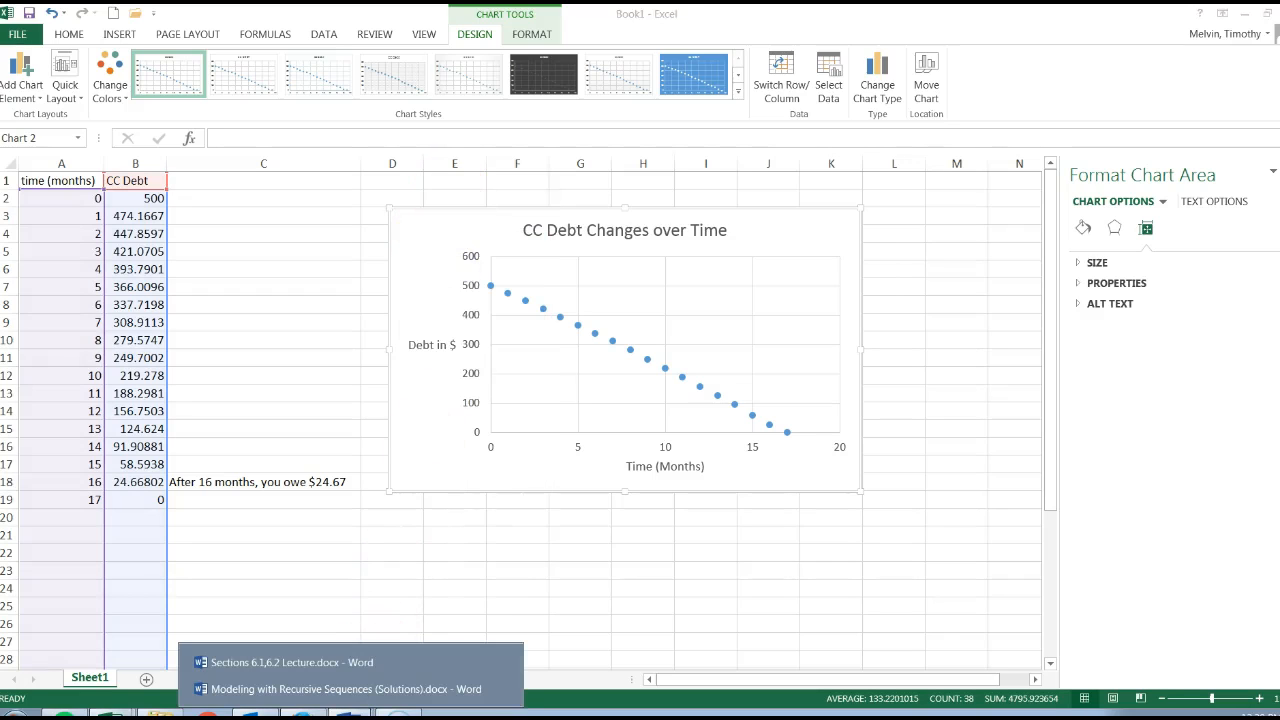
click(349, 689)
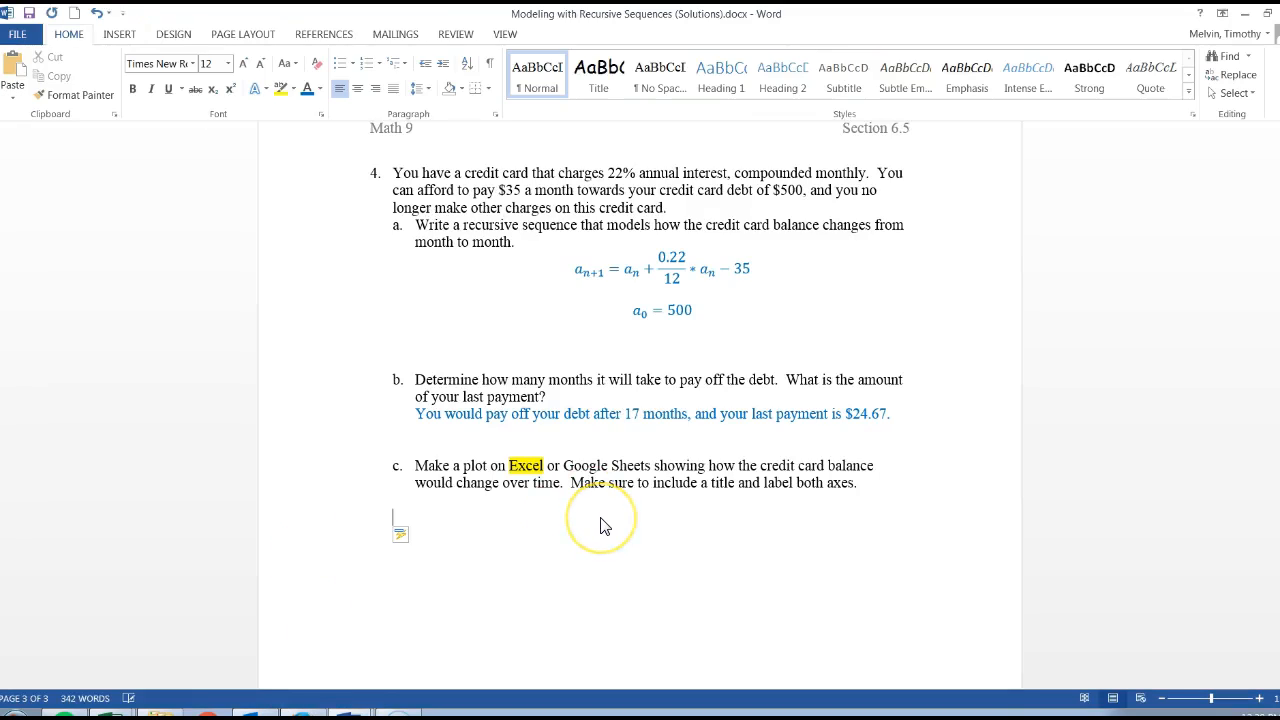
Step: Write "The following graph shows credit card debt over time." under part c and paste the copied chart below it as a picture
click(418, 517)
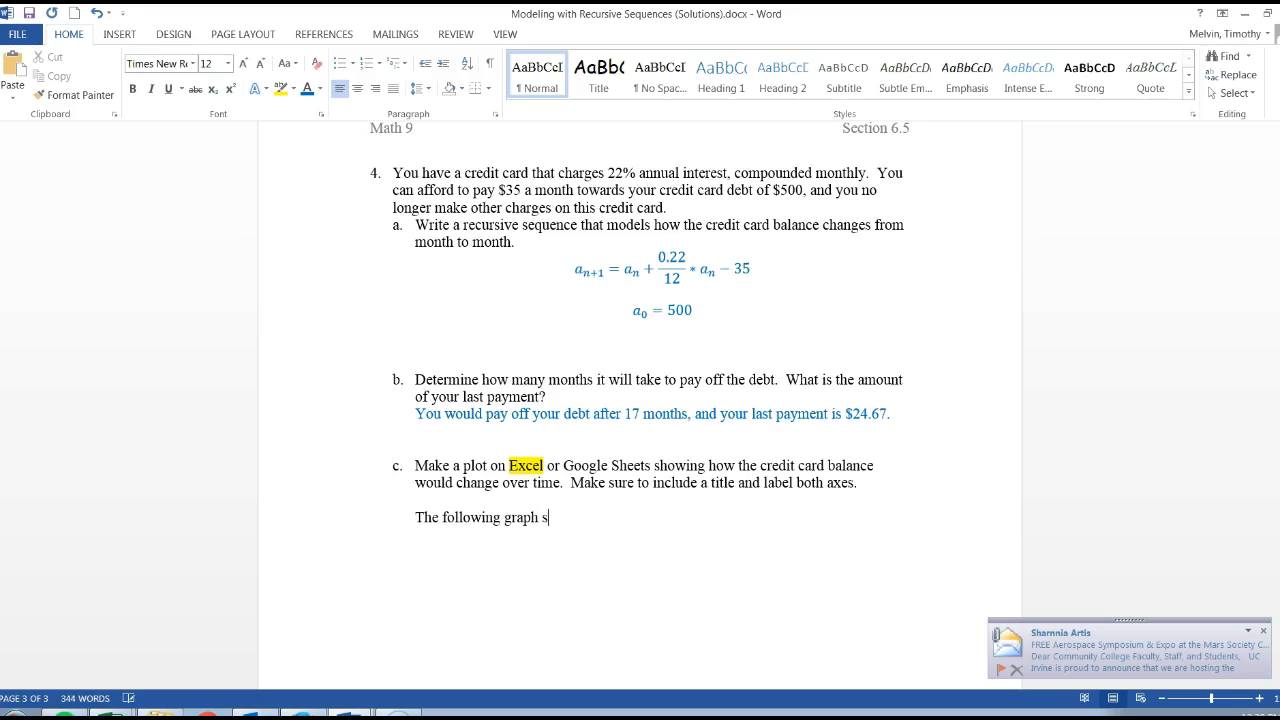
text(The following graph shows credit card debt over time.)
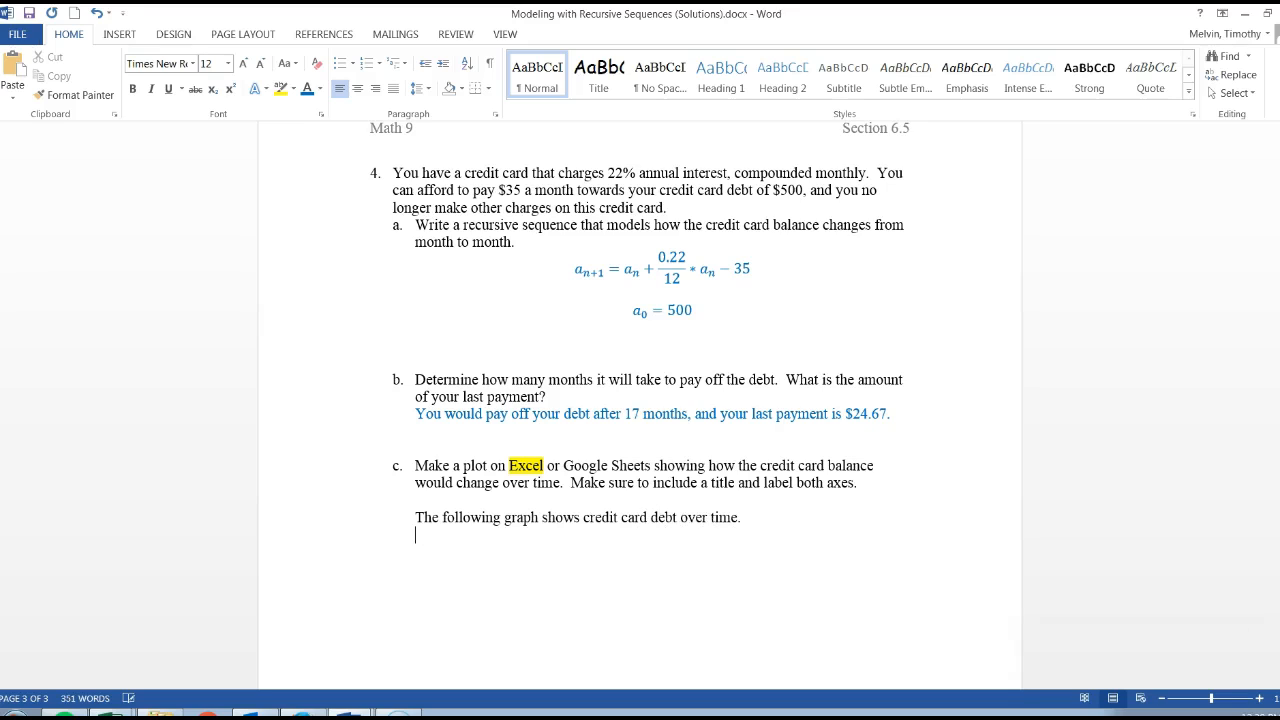
right_click(506, 541)
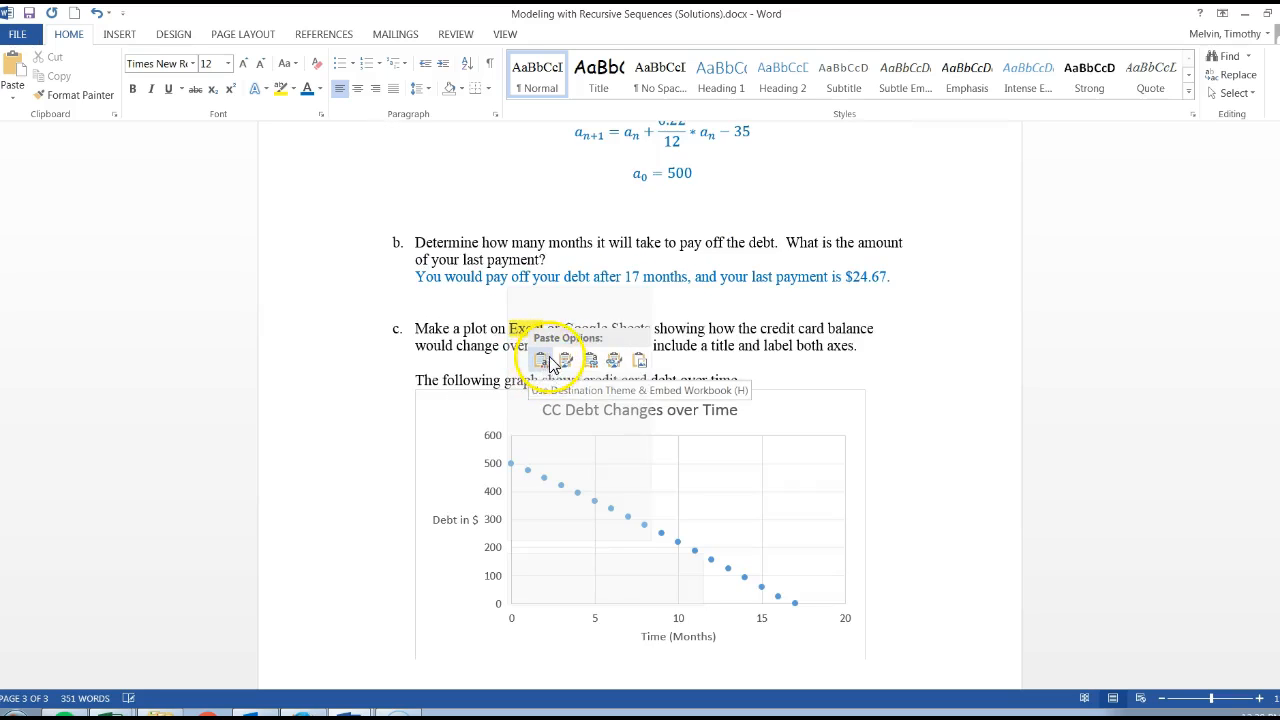
click(640, 365)
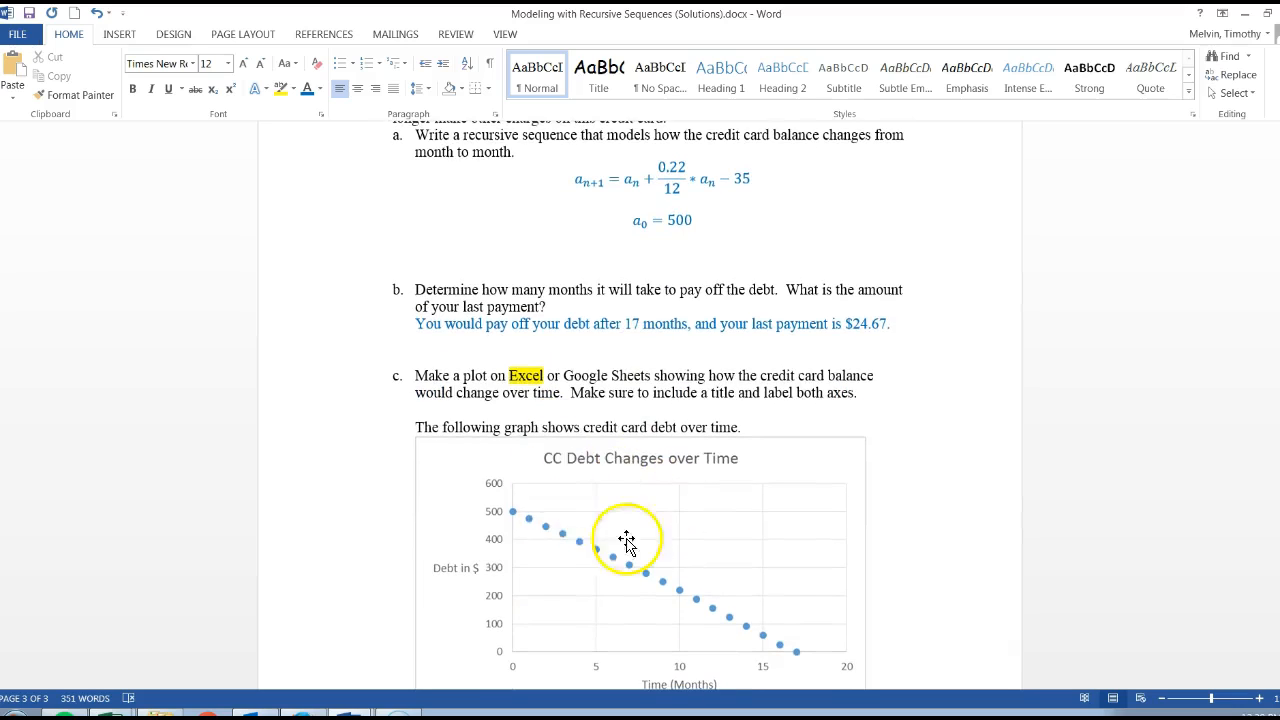